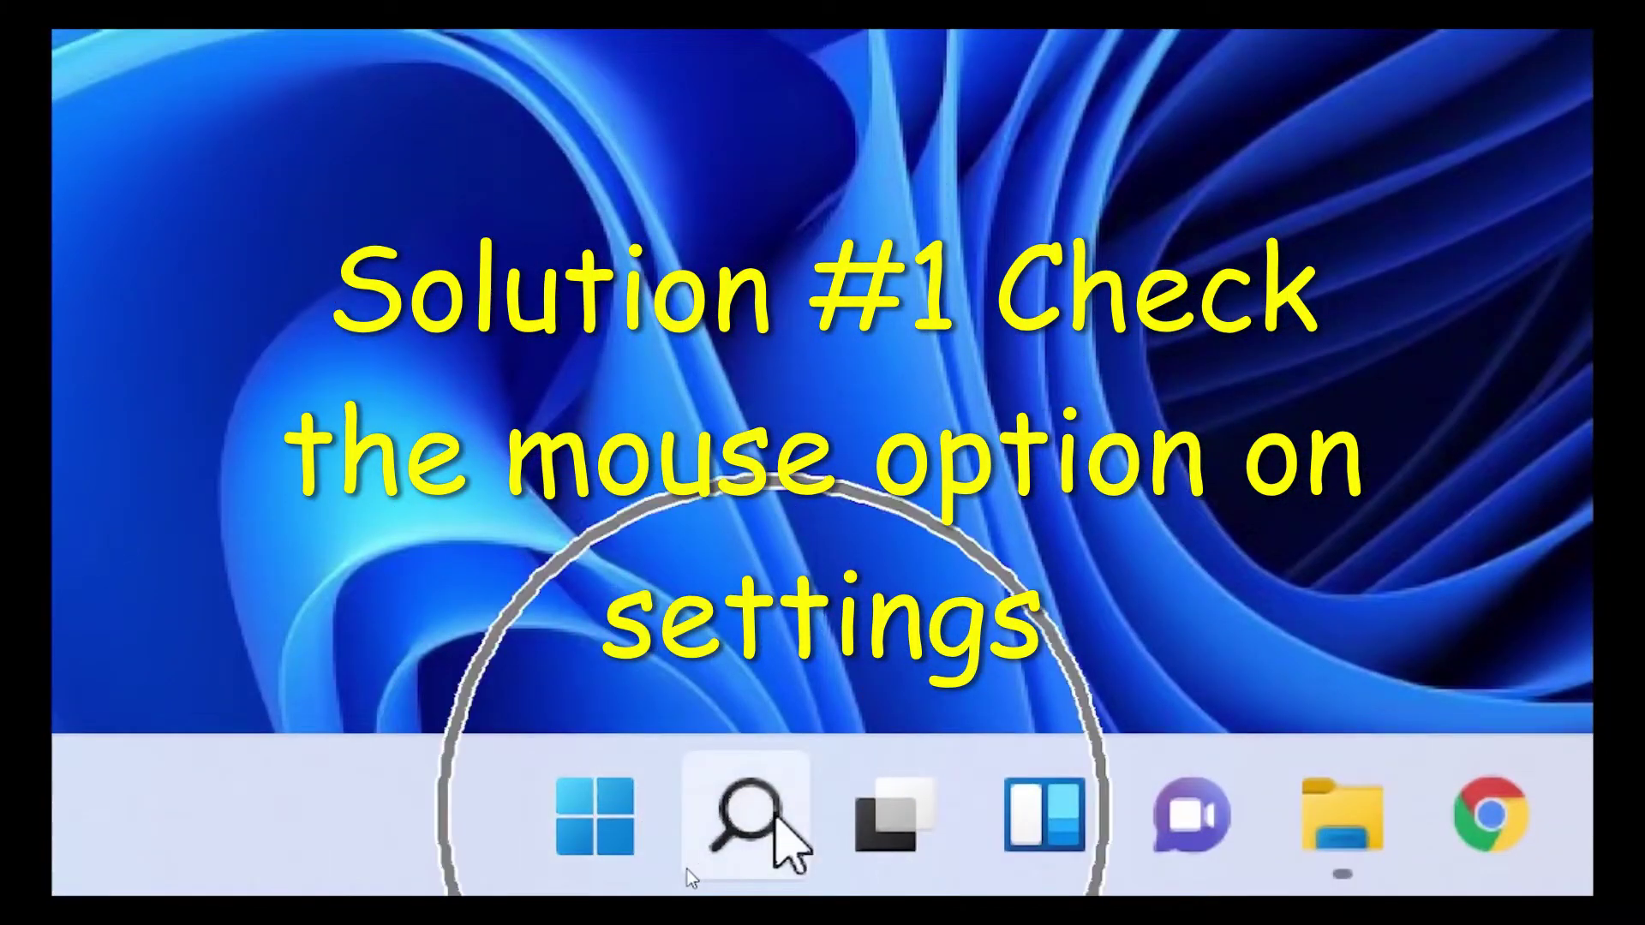
# - Search Windows for 'sett' and launch the Settings app from the results
pyautogui.click(758, 810)
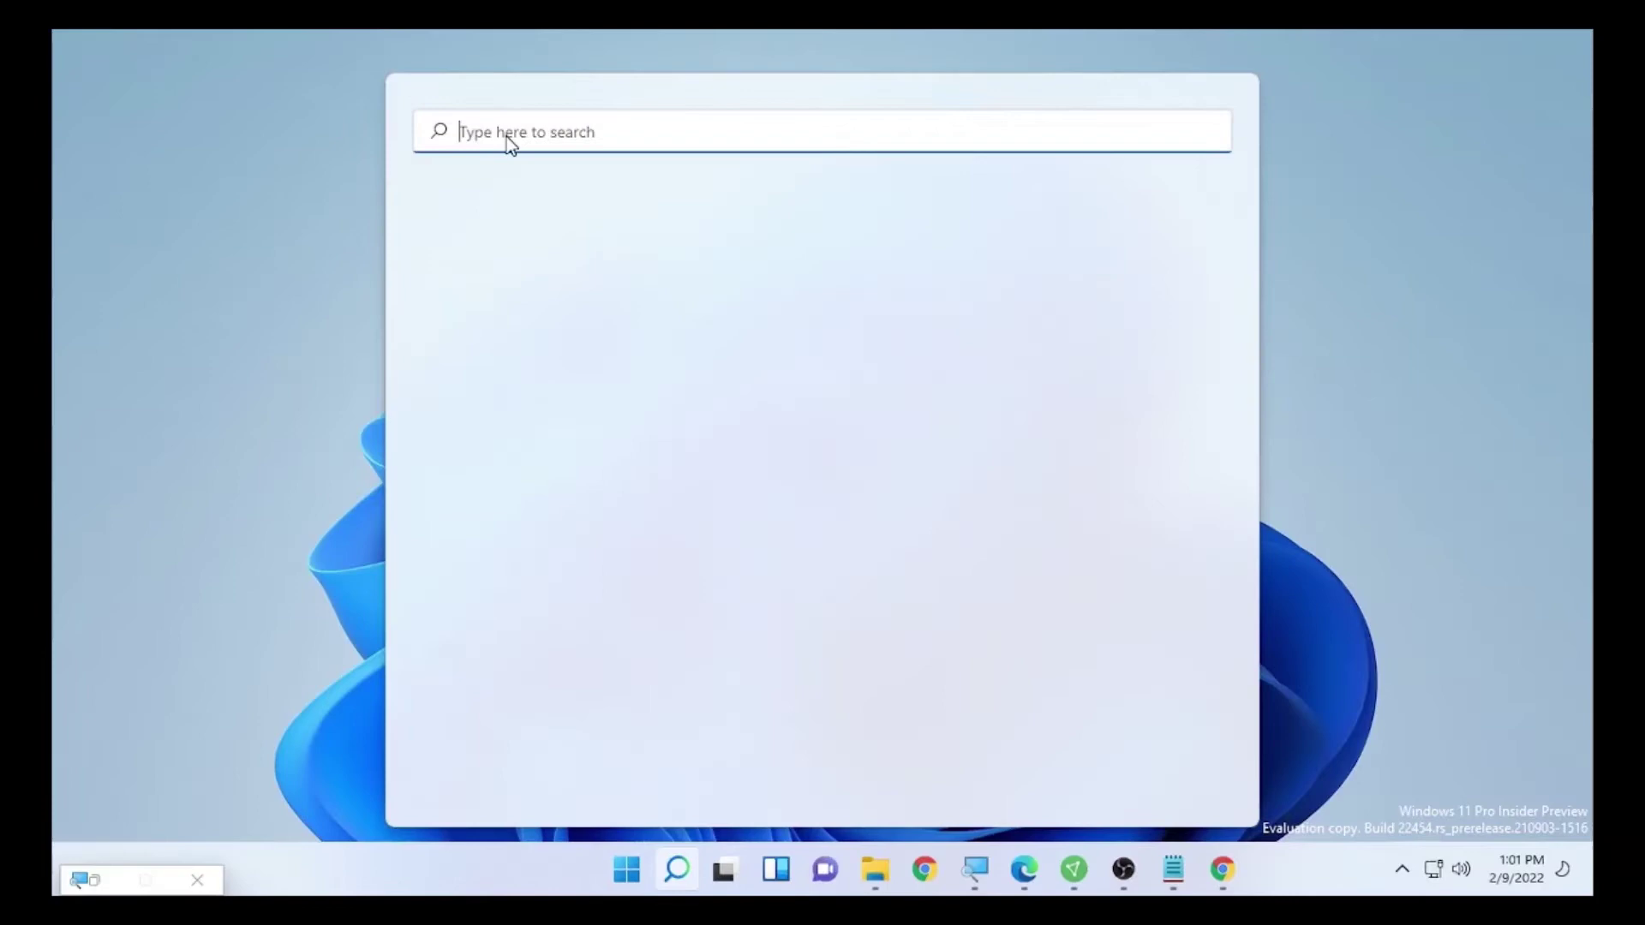
pyautogui.write('settings')
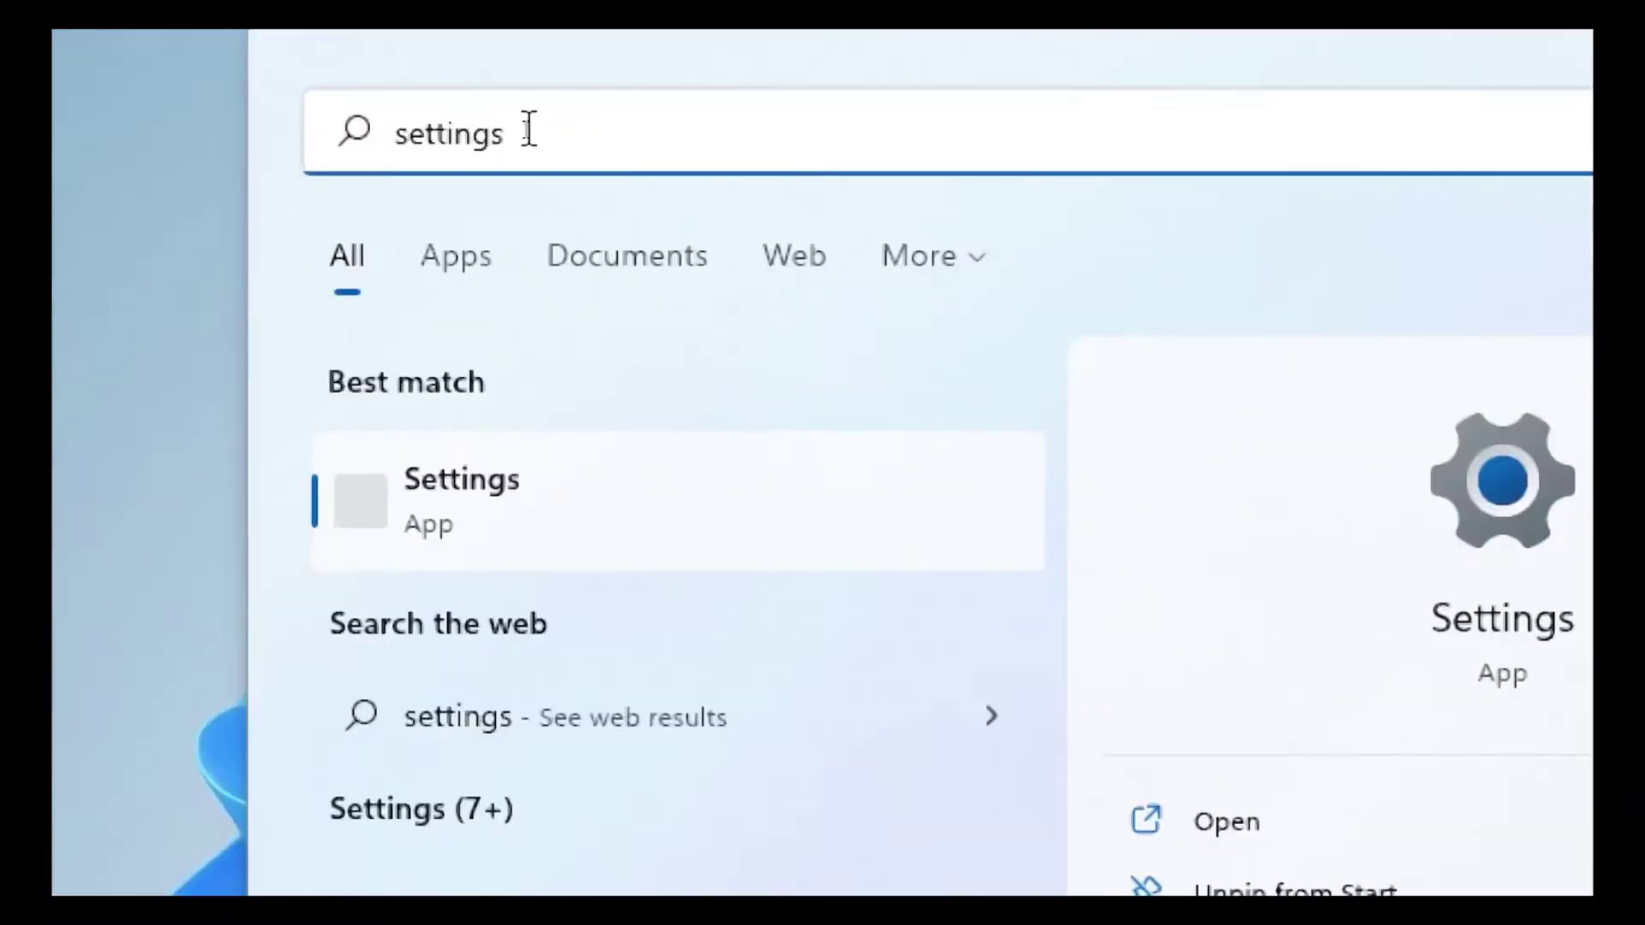
pyautogui.click(599, 490)
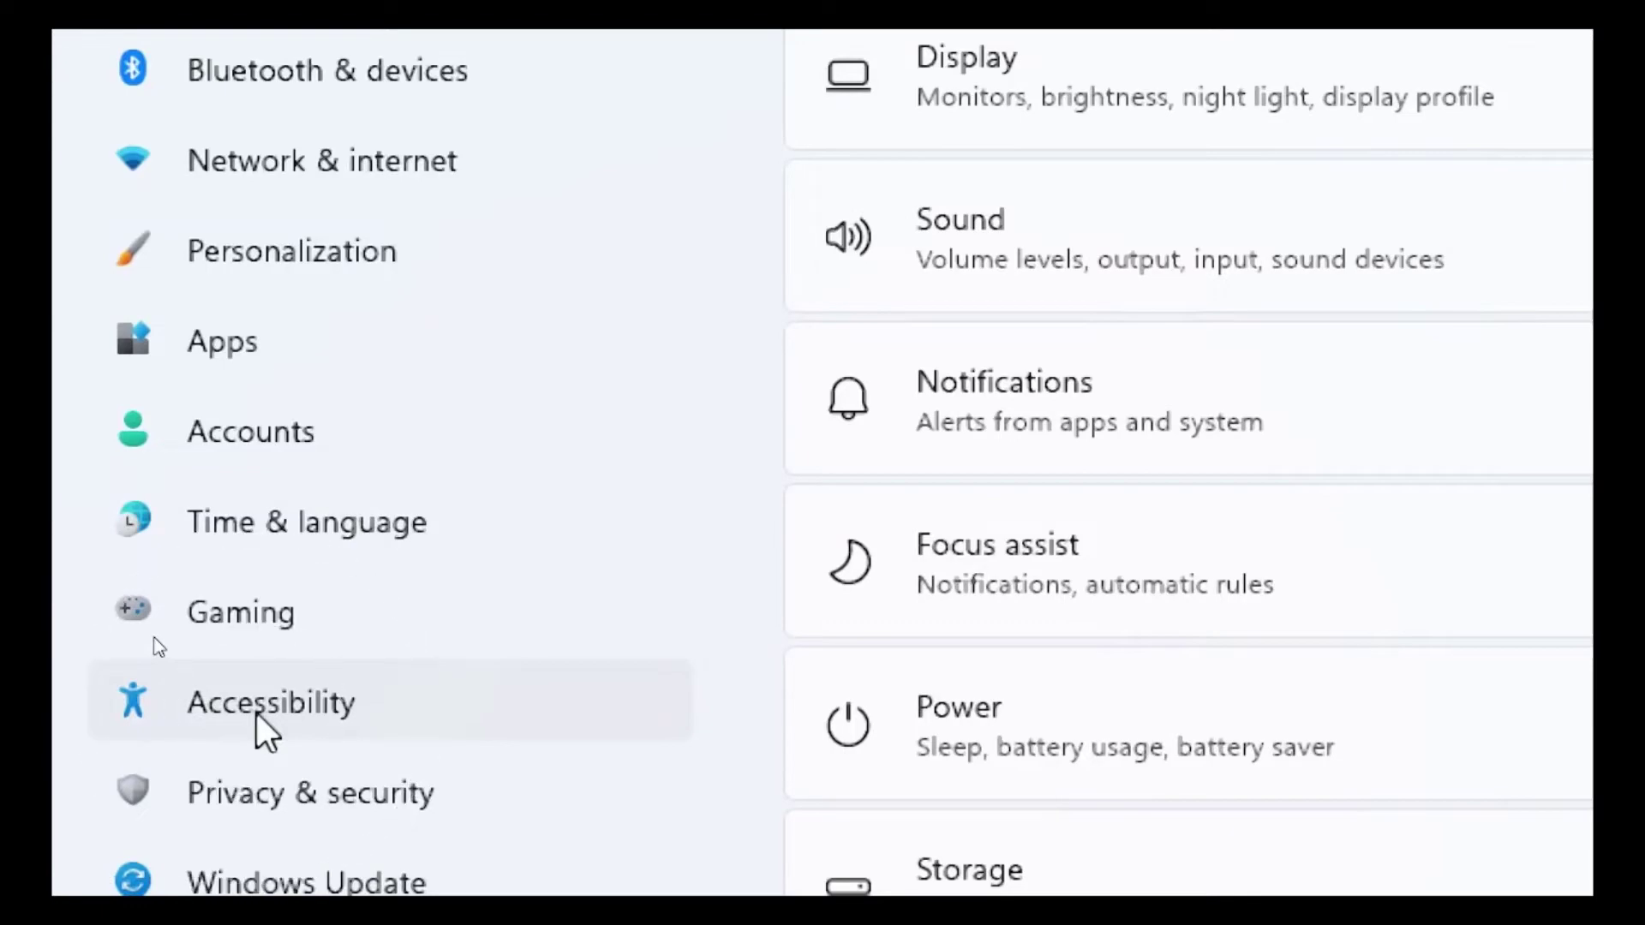
# - Go to Accessibility settings and scroll down to the Interaction section with Mouse
pyautogui.click(261, 711)
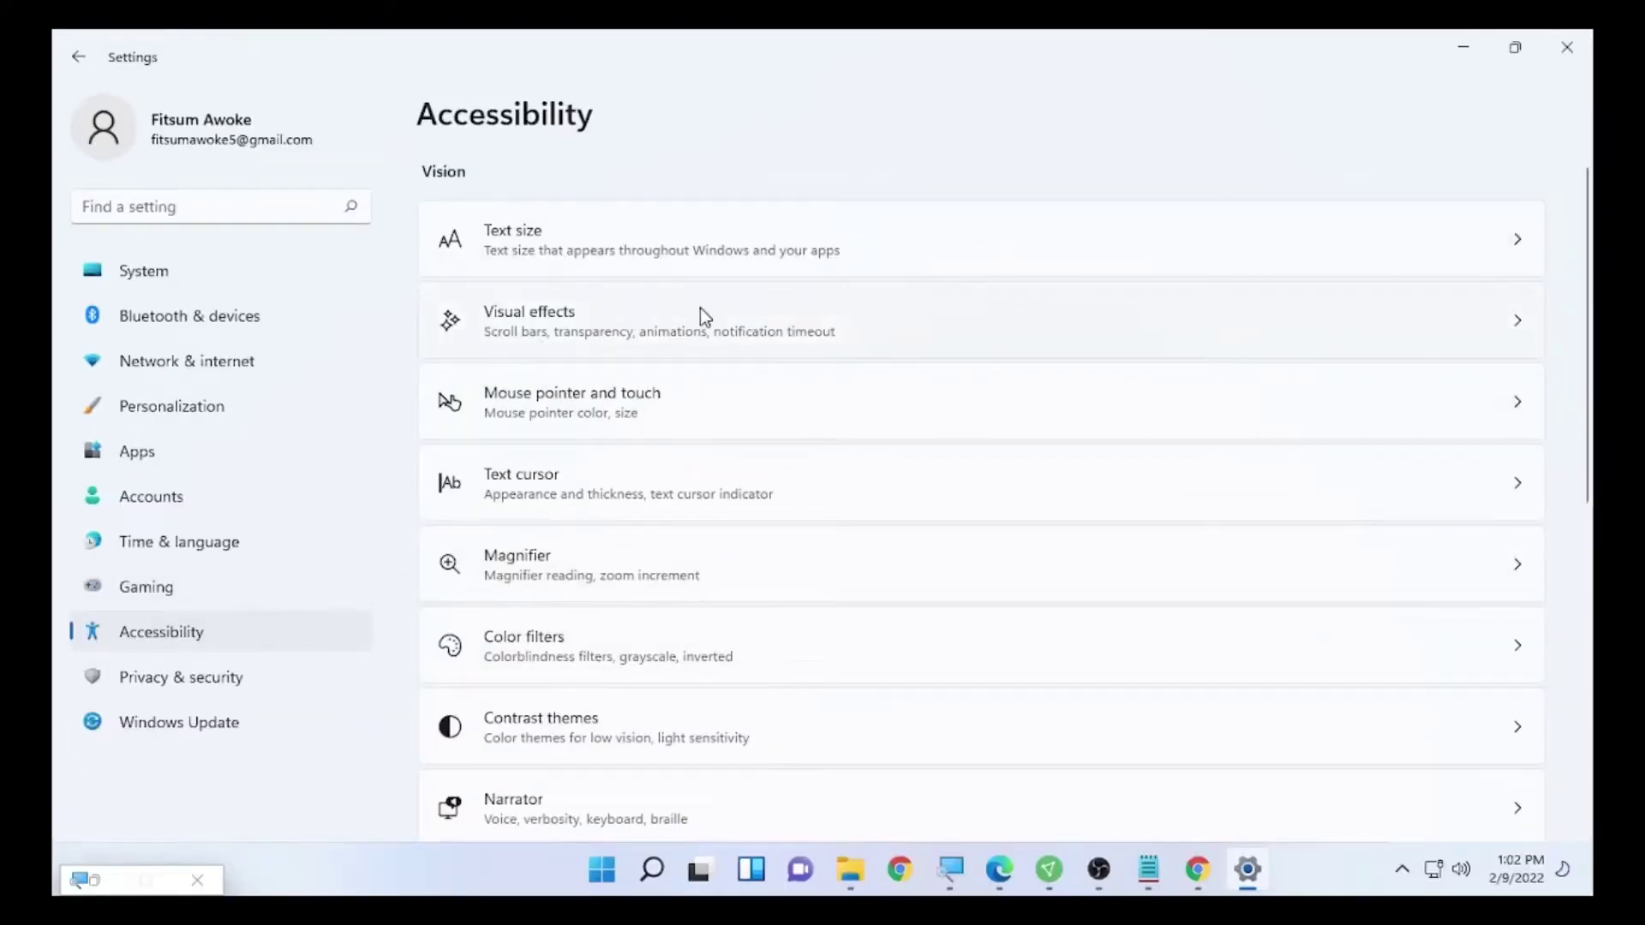
pyautogui.scroll(-6, 702, 316)
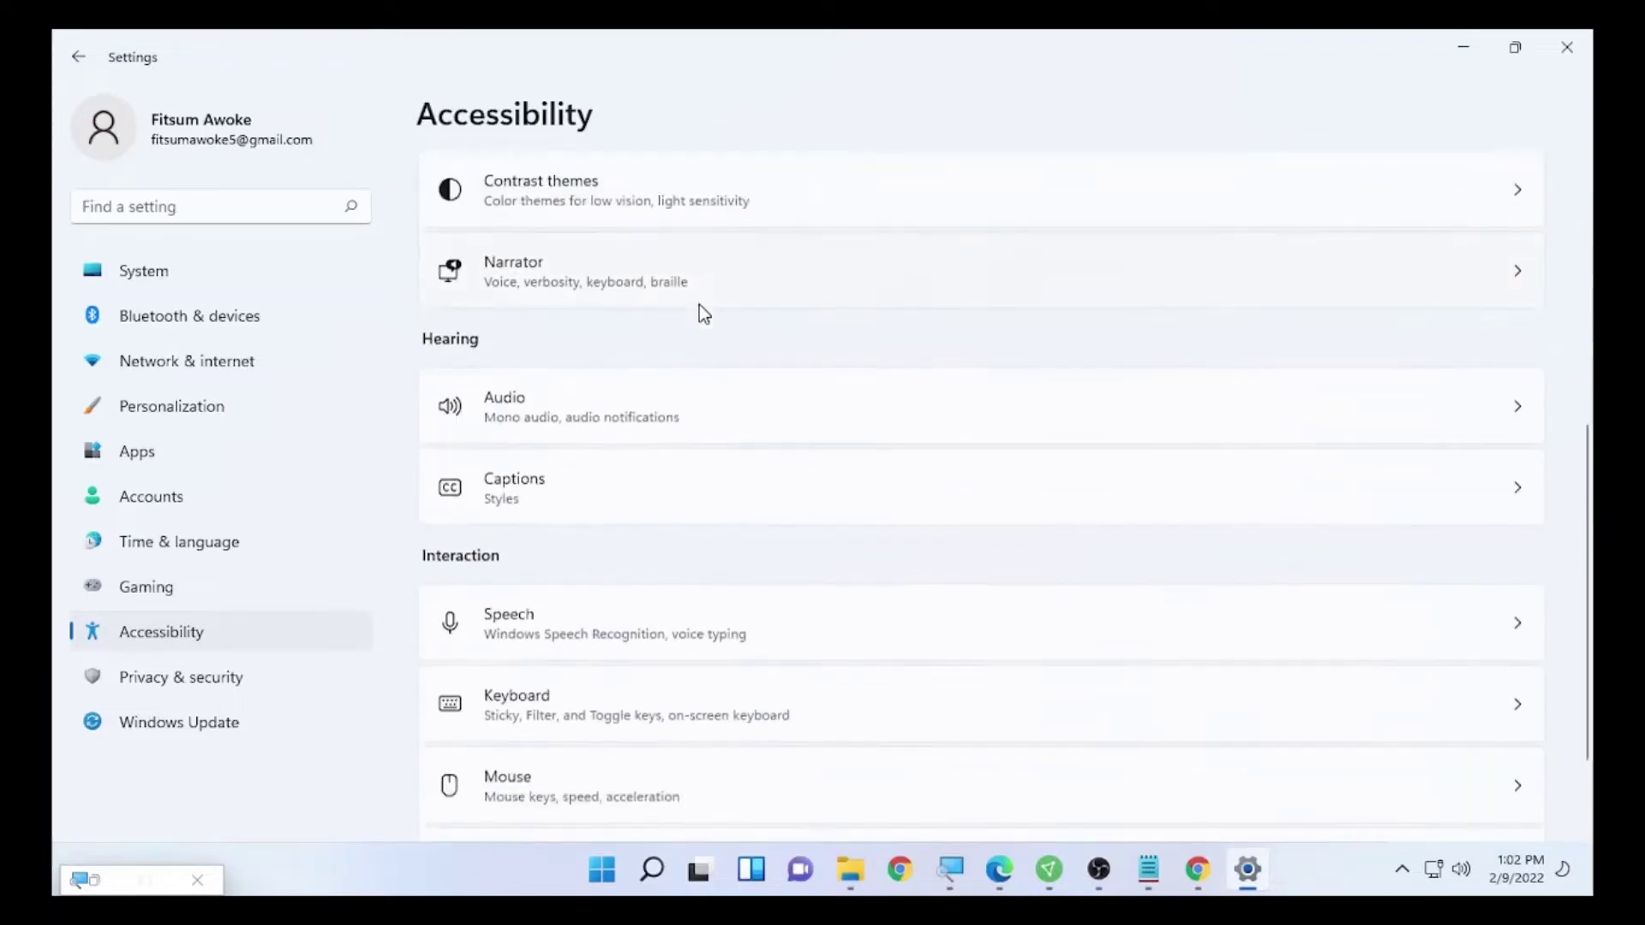
pyautogui.scroll(-2, 699, 305)
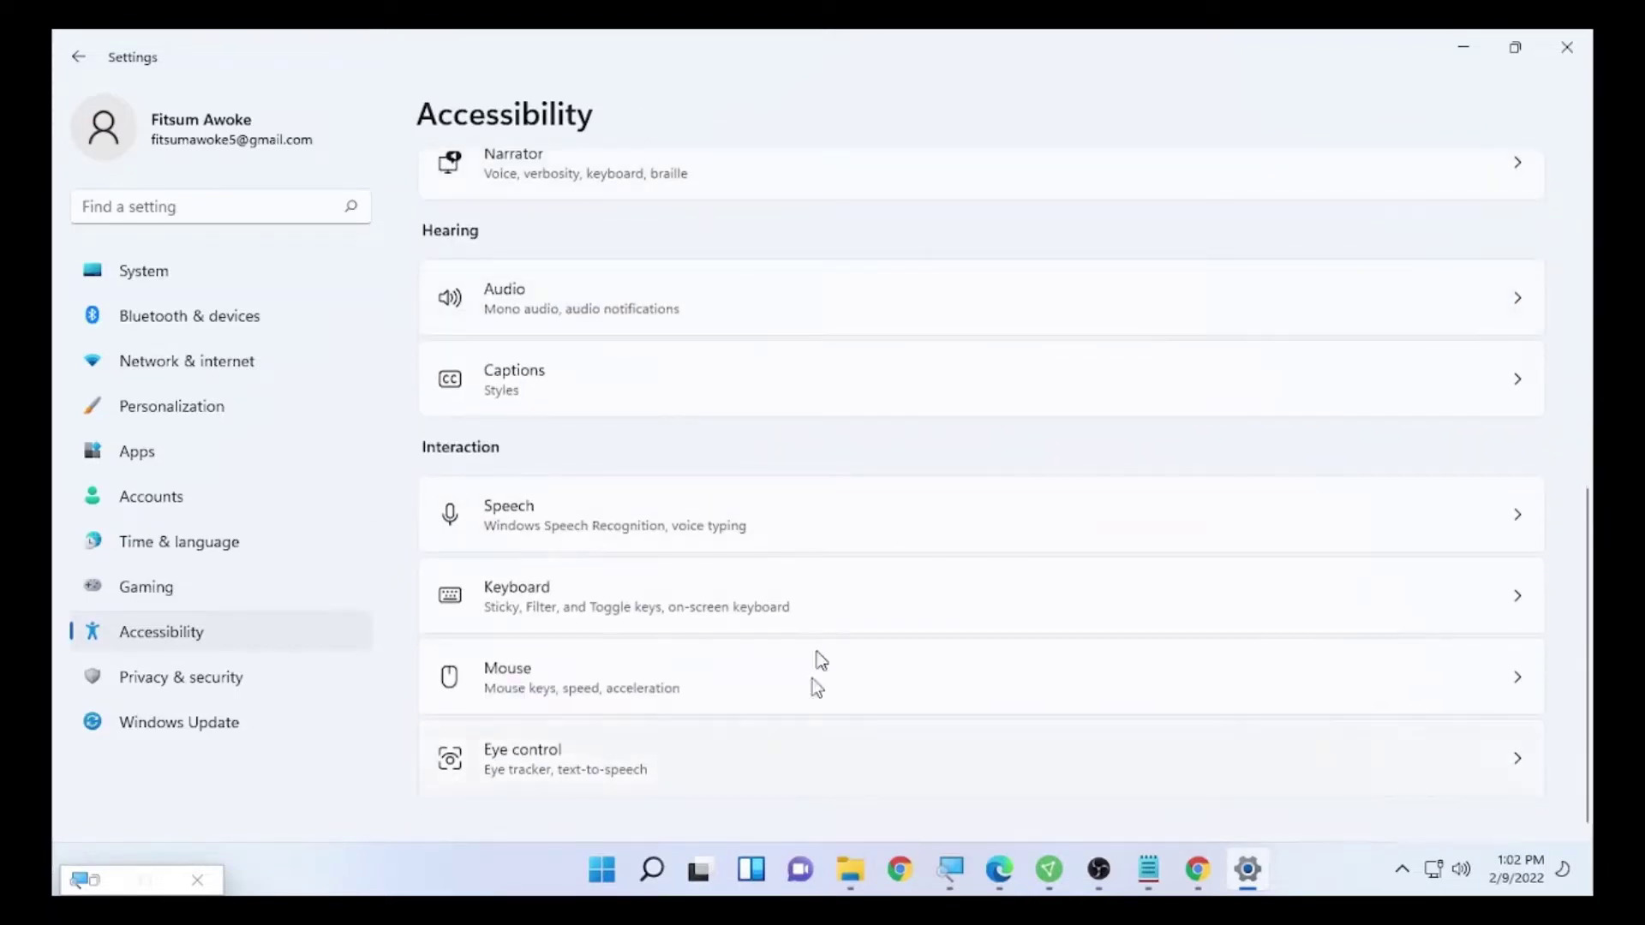
pyautogui.scroll(5, 821, 572)
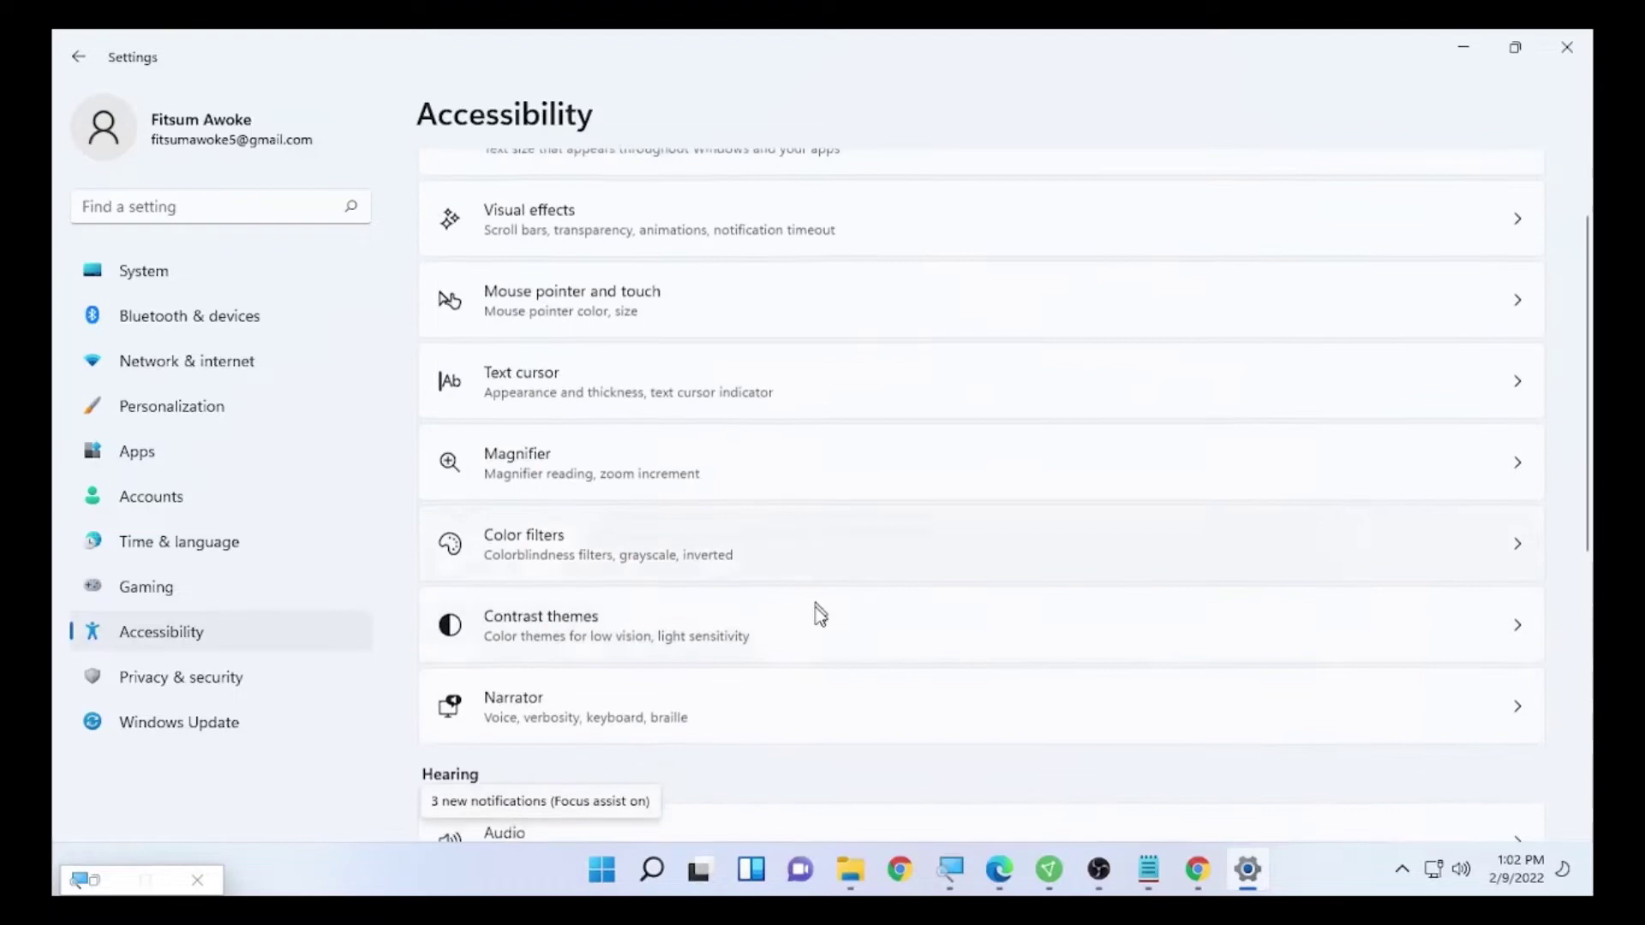
pyautogui.scroll(-5, 820, 615)
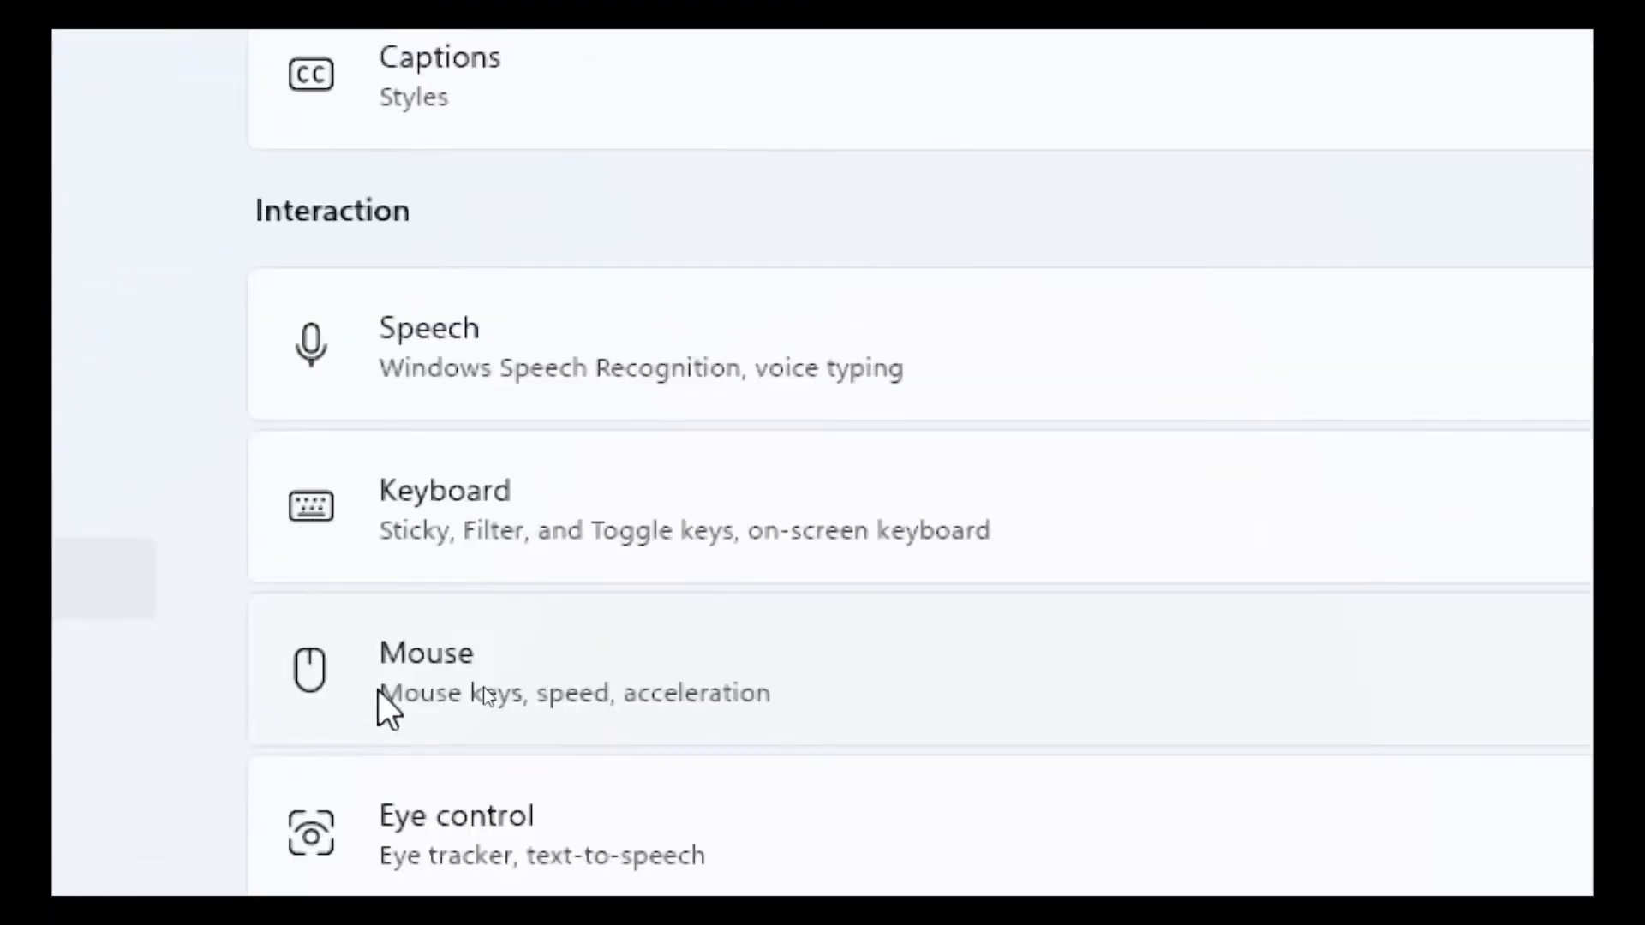
# - In Mouse settings, switch Mouse keys on and back off, then close Settings
pyautogui.click(379, 690)
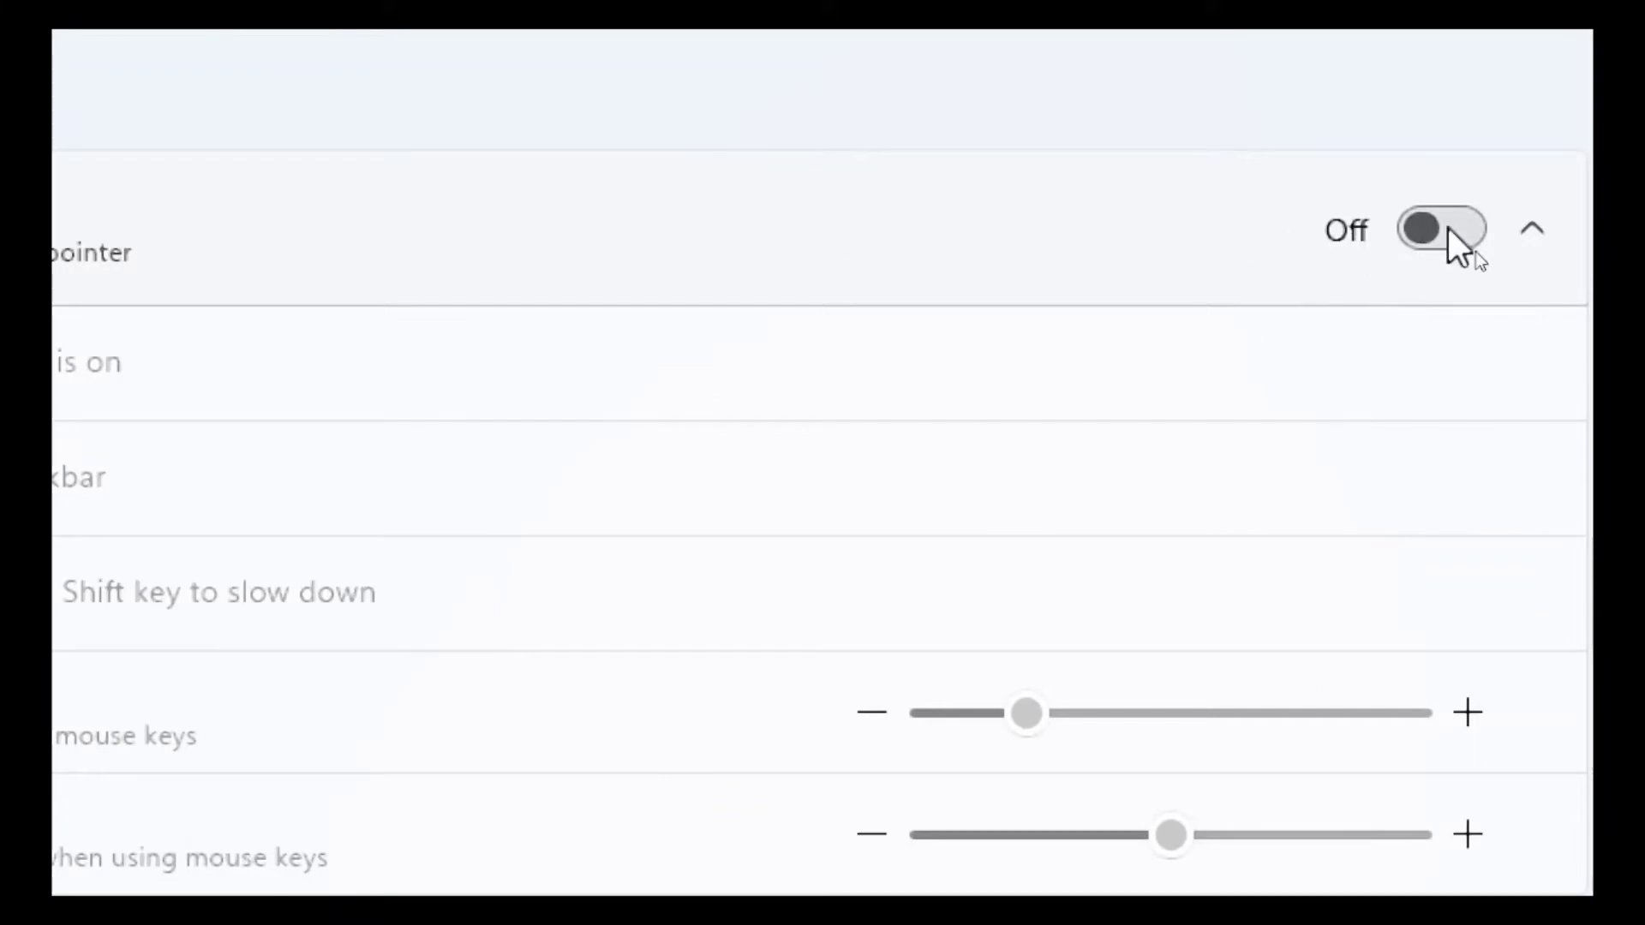
pyautogui.click(1448, 230)
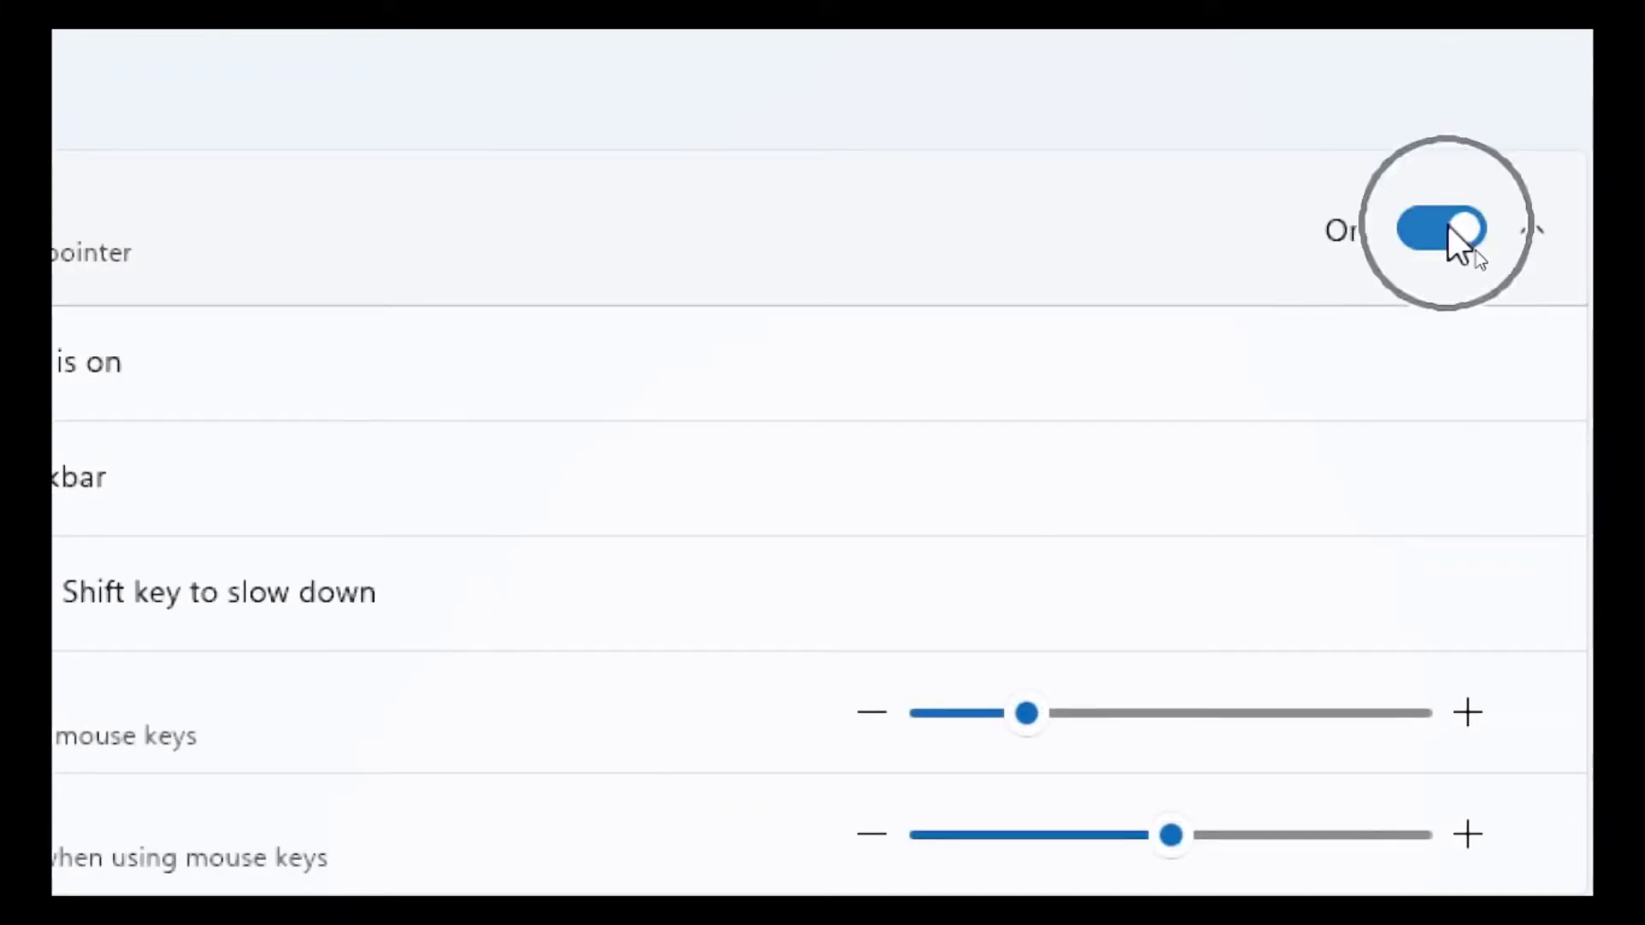
pyautogui.click(1450, 230)
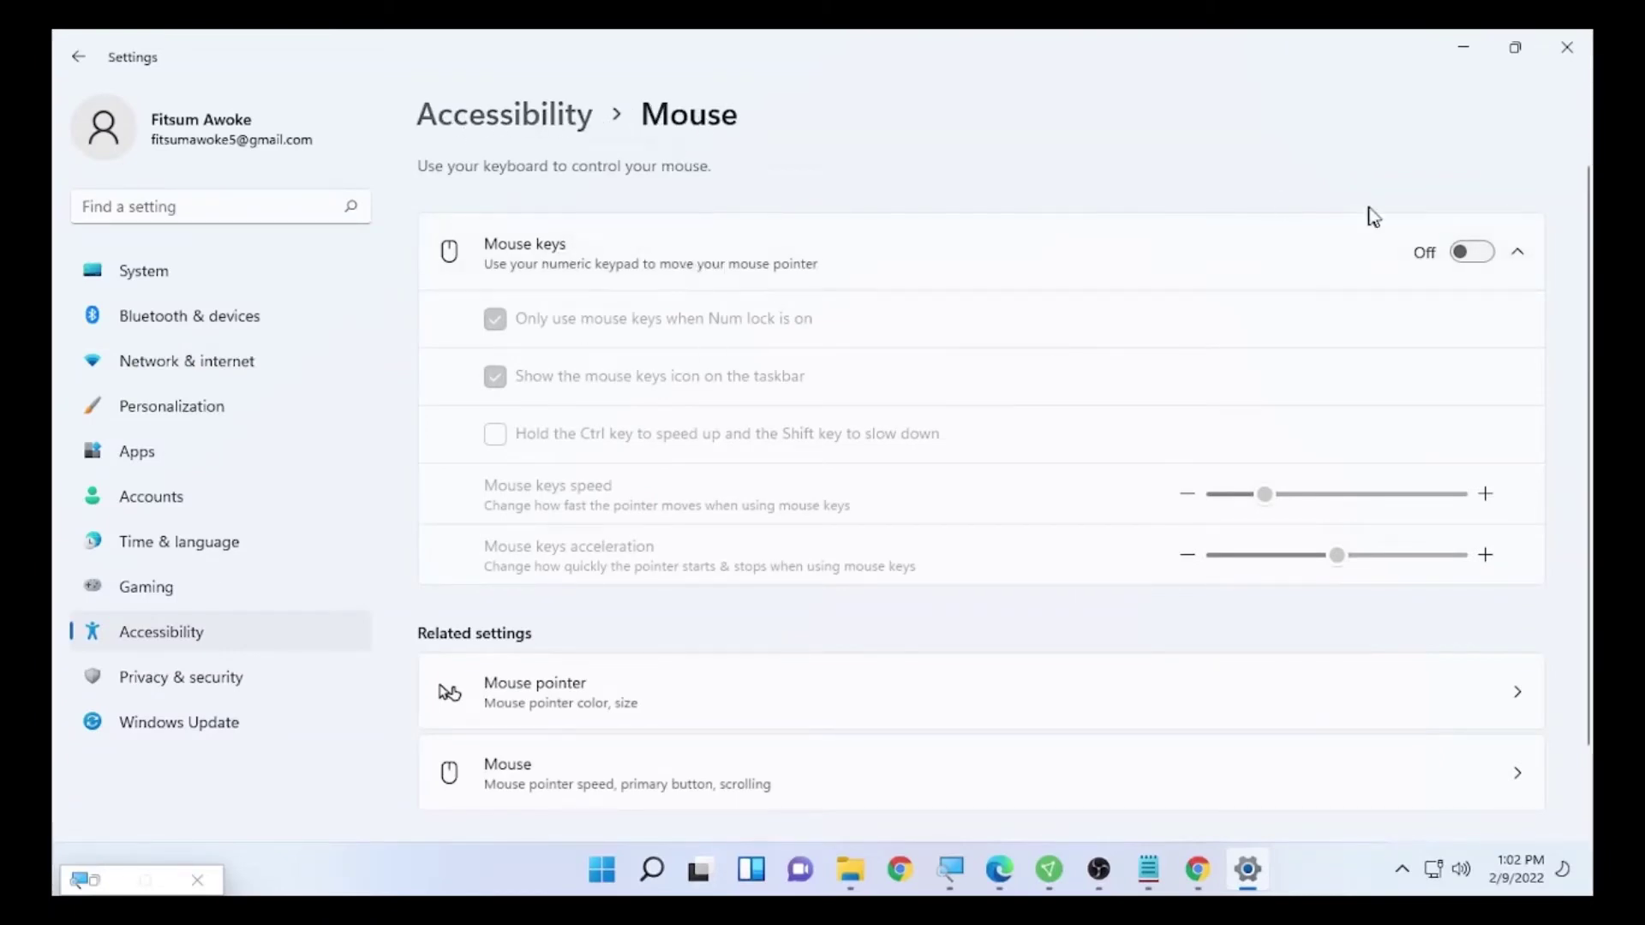
pyautogui.click(1584, 47)
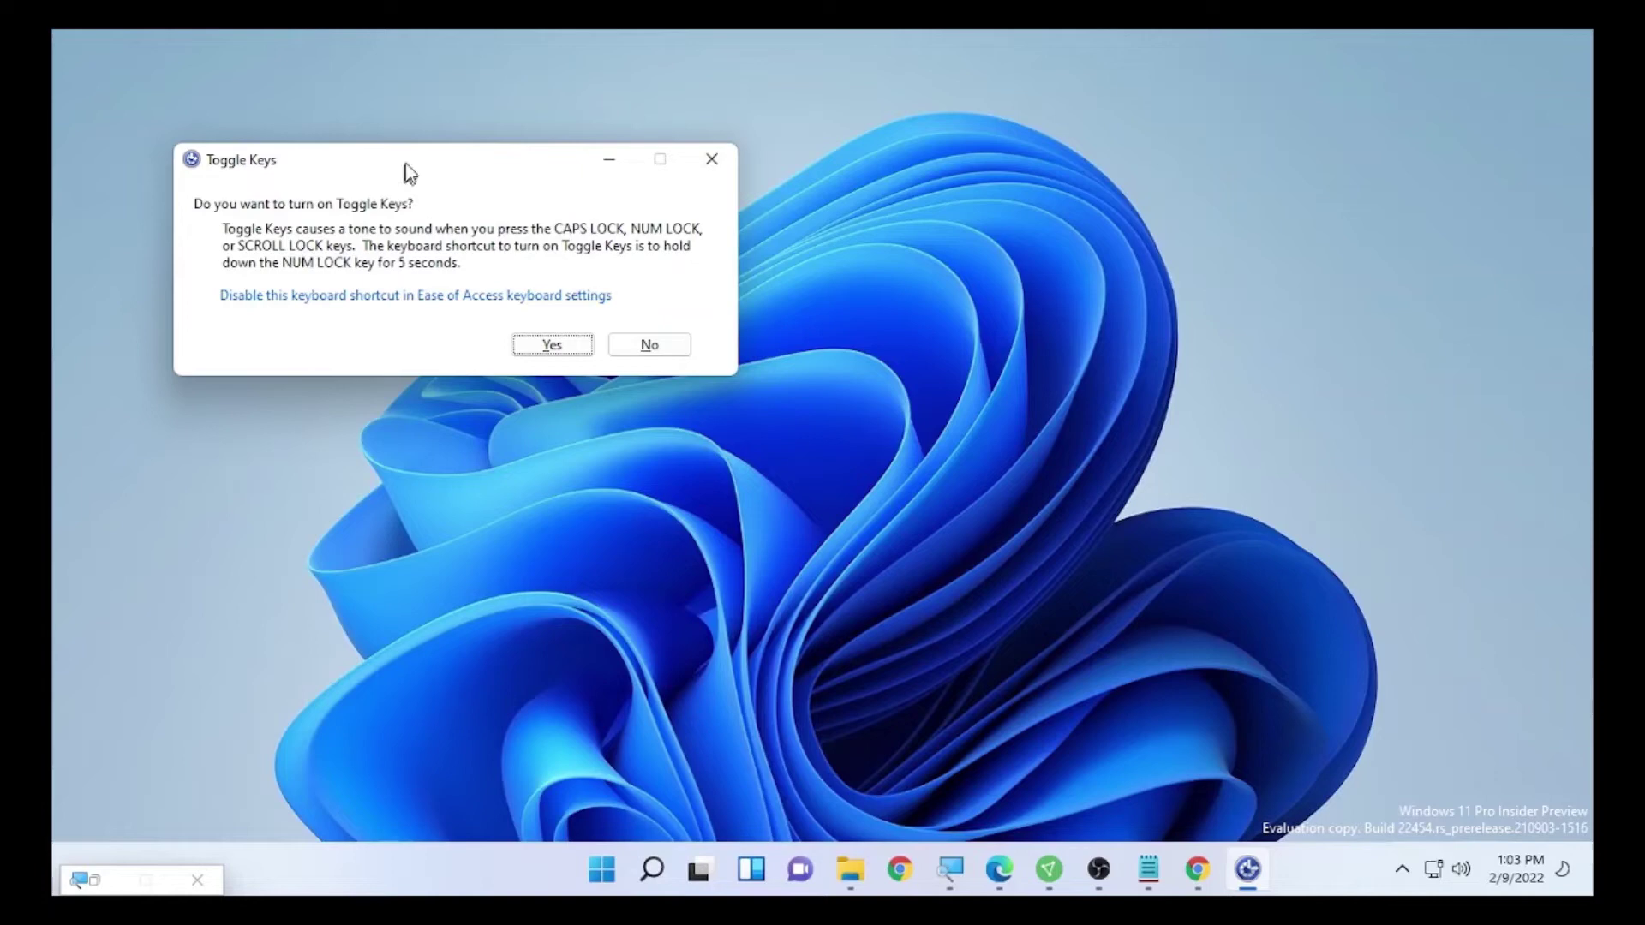
# - Close the Toggle Keys prompt without turning Toggle Keys on
pyautogui.click(723, 172)
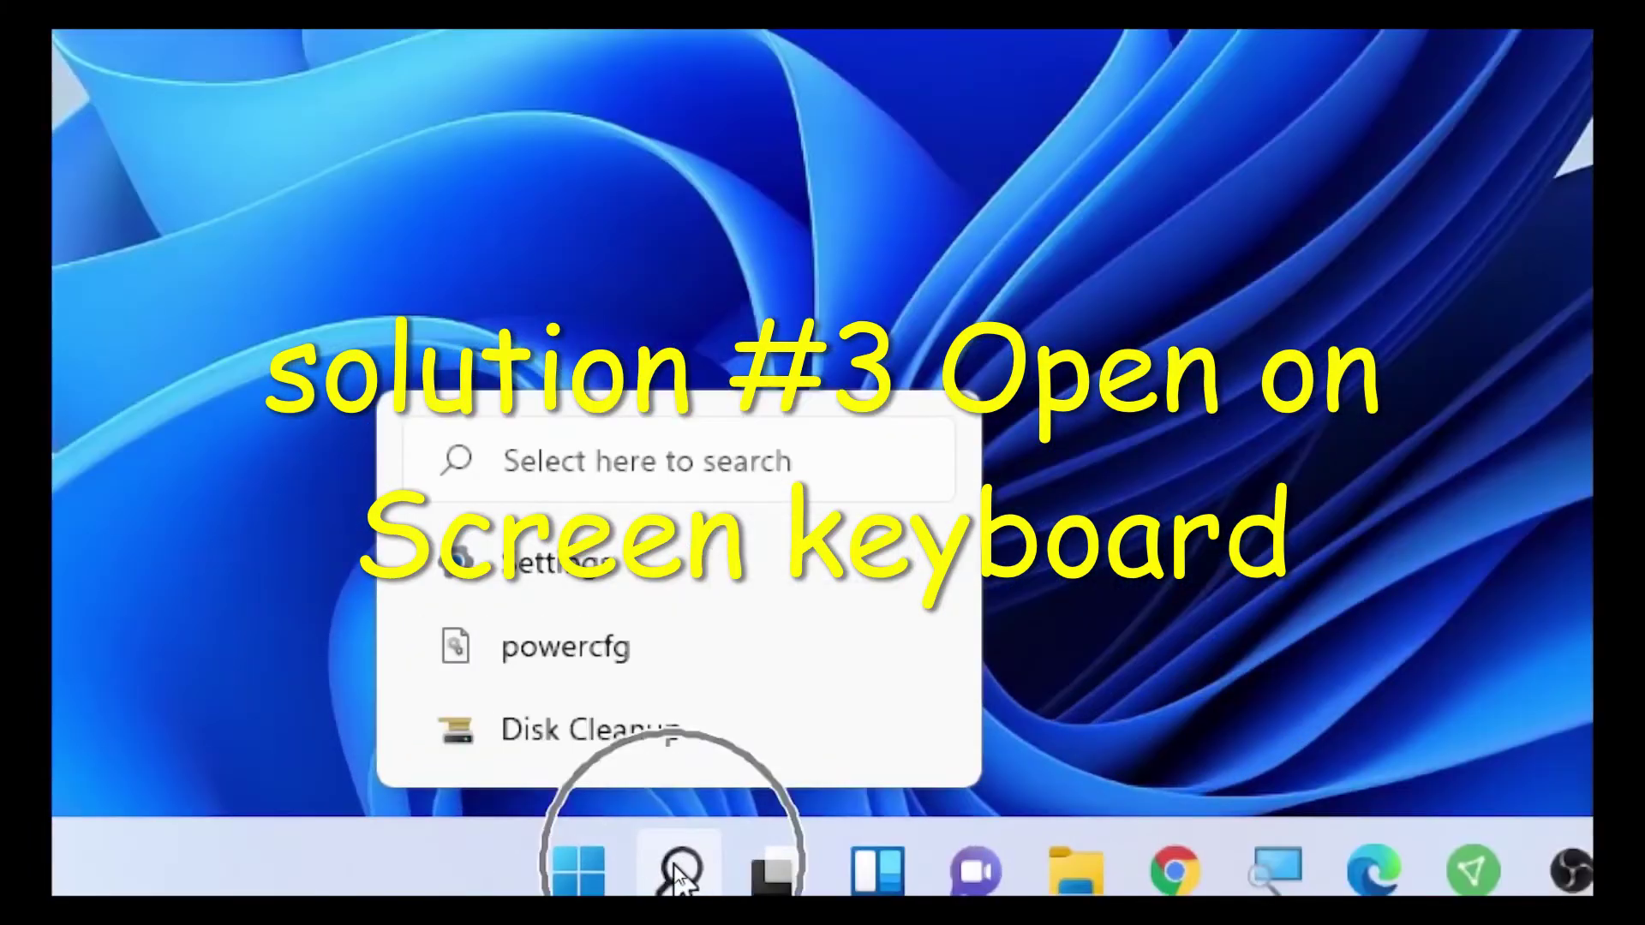
# - Search for 'on screen keyboard' and launch the On-Screen Keyboard app
pyautogui.click(678, 870)
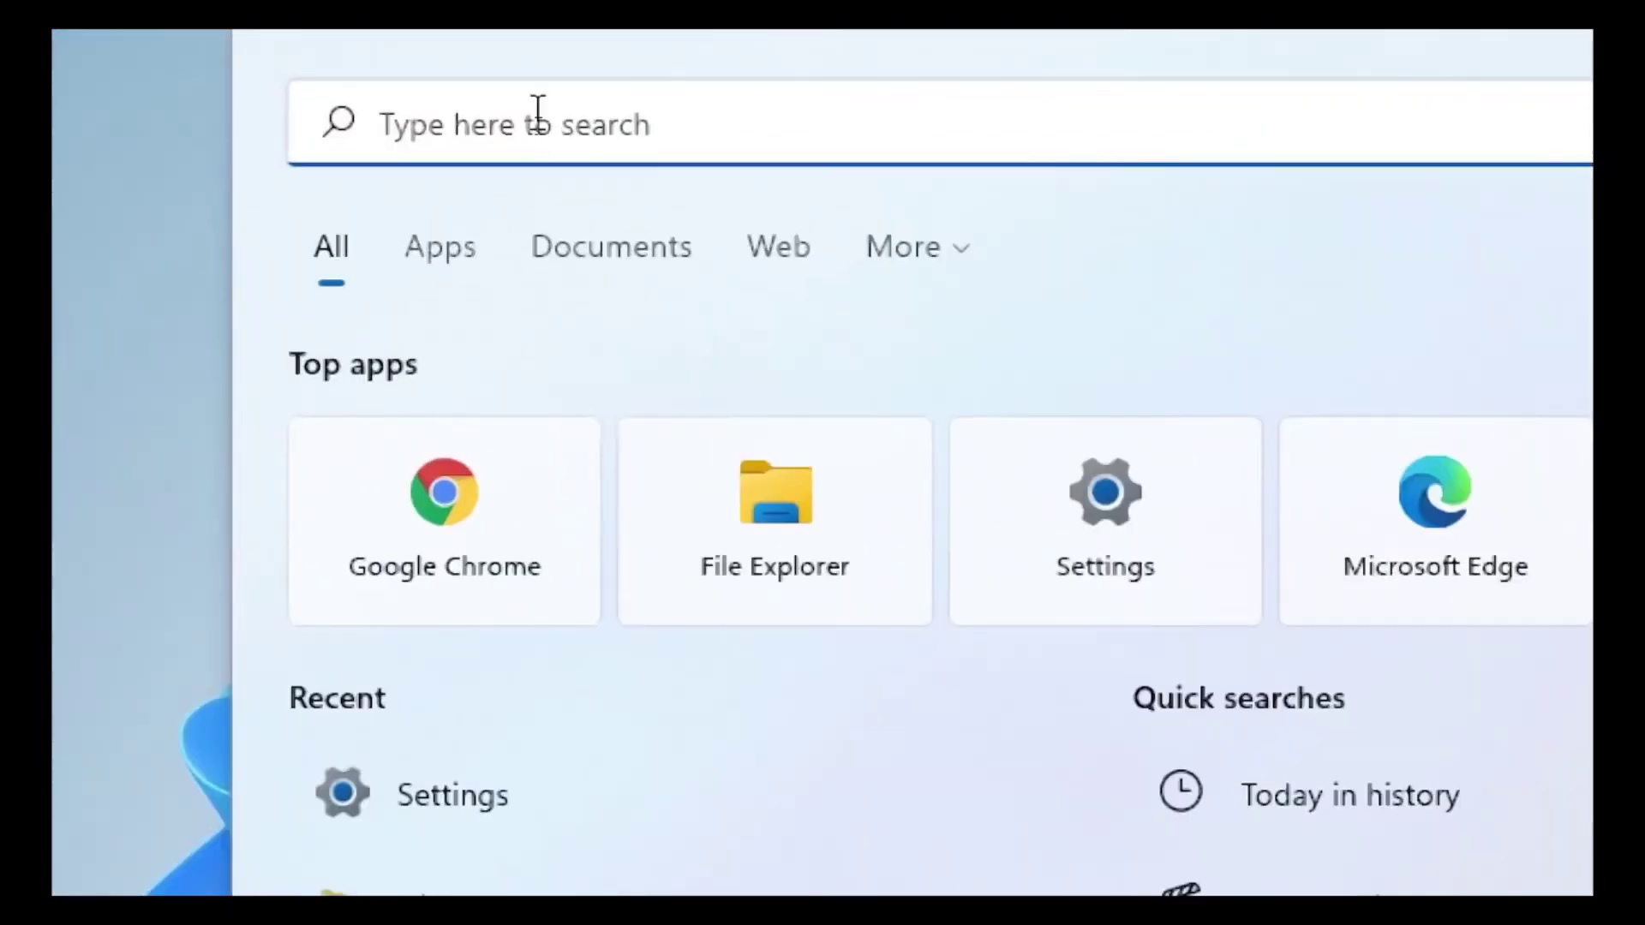
pyautogui.write('on scree')
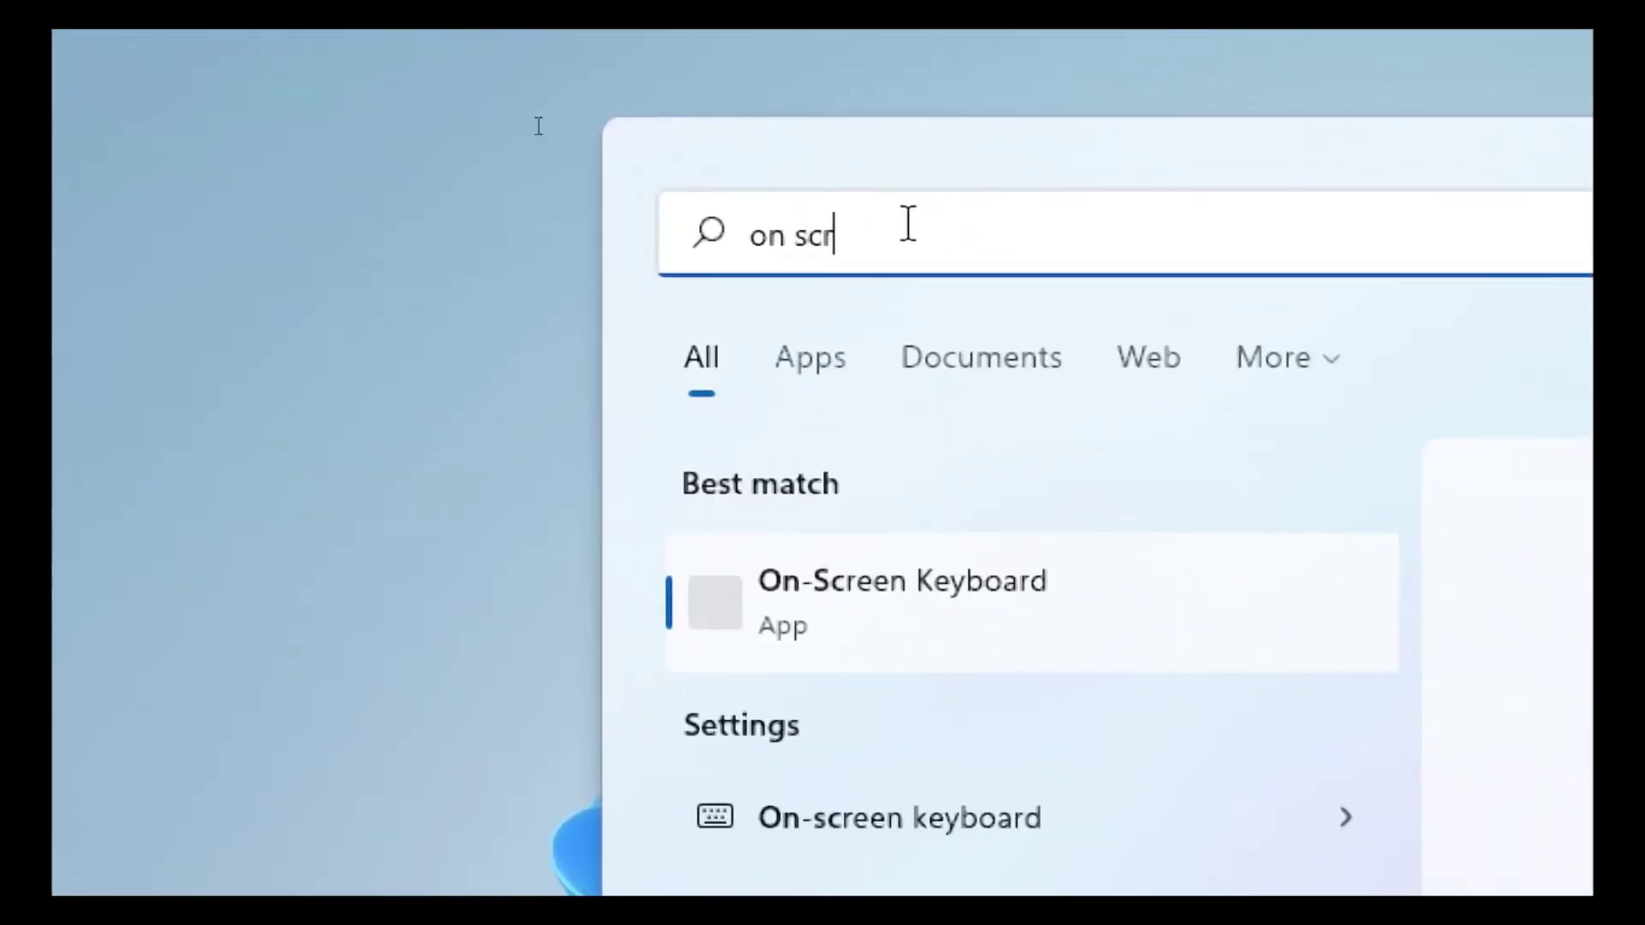
pyautogui.write('n ')
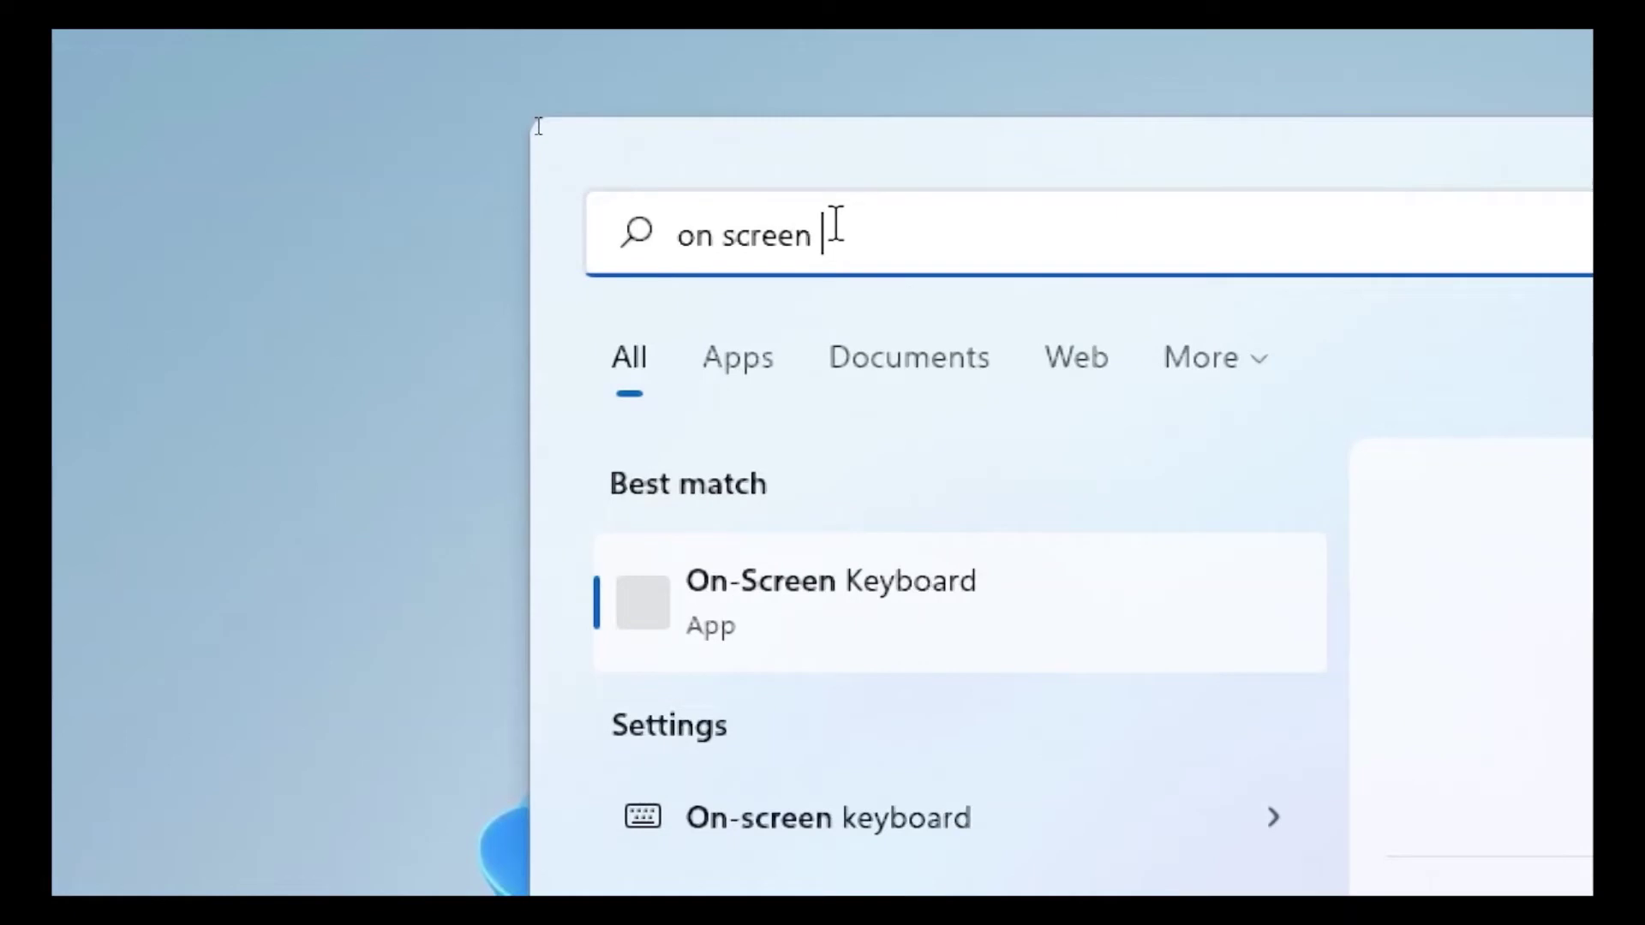
pyautogui.write('keyboa')
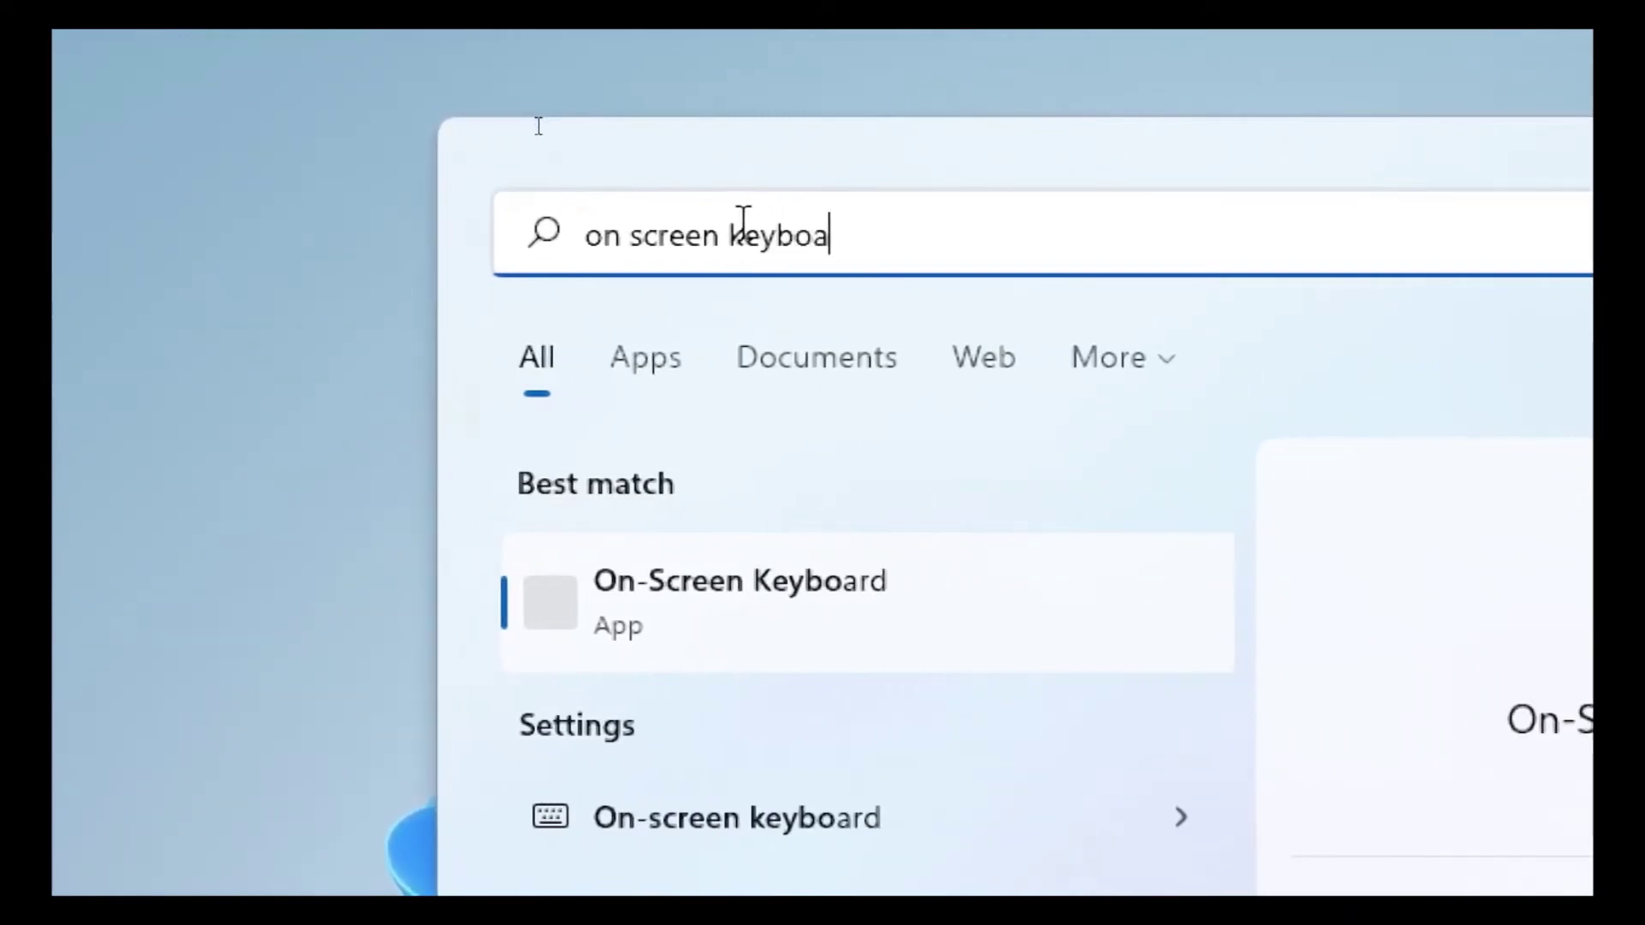
pyautogui.write('rd')
pyautogui.click(867, 599)
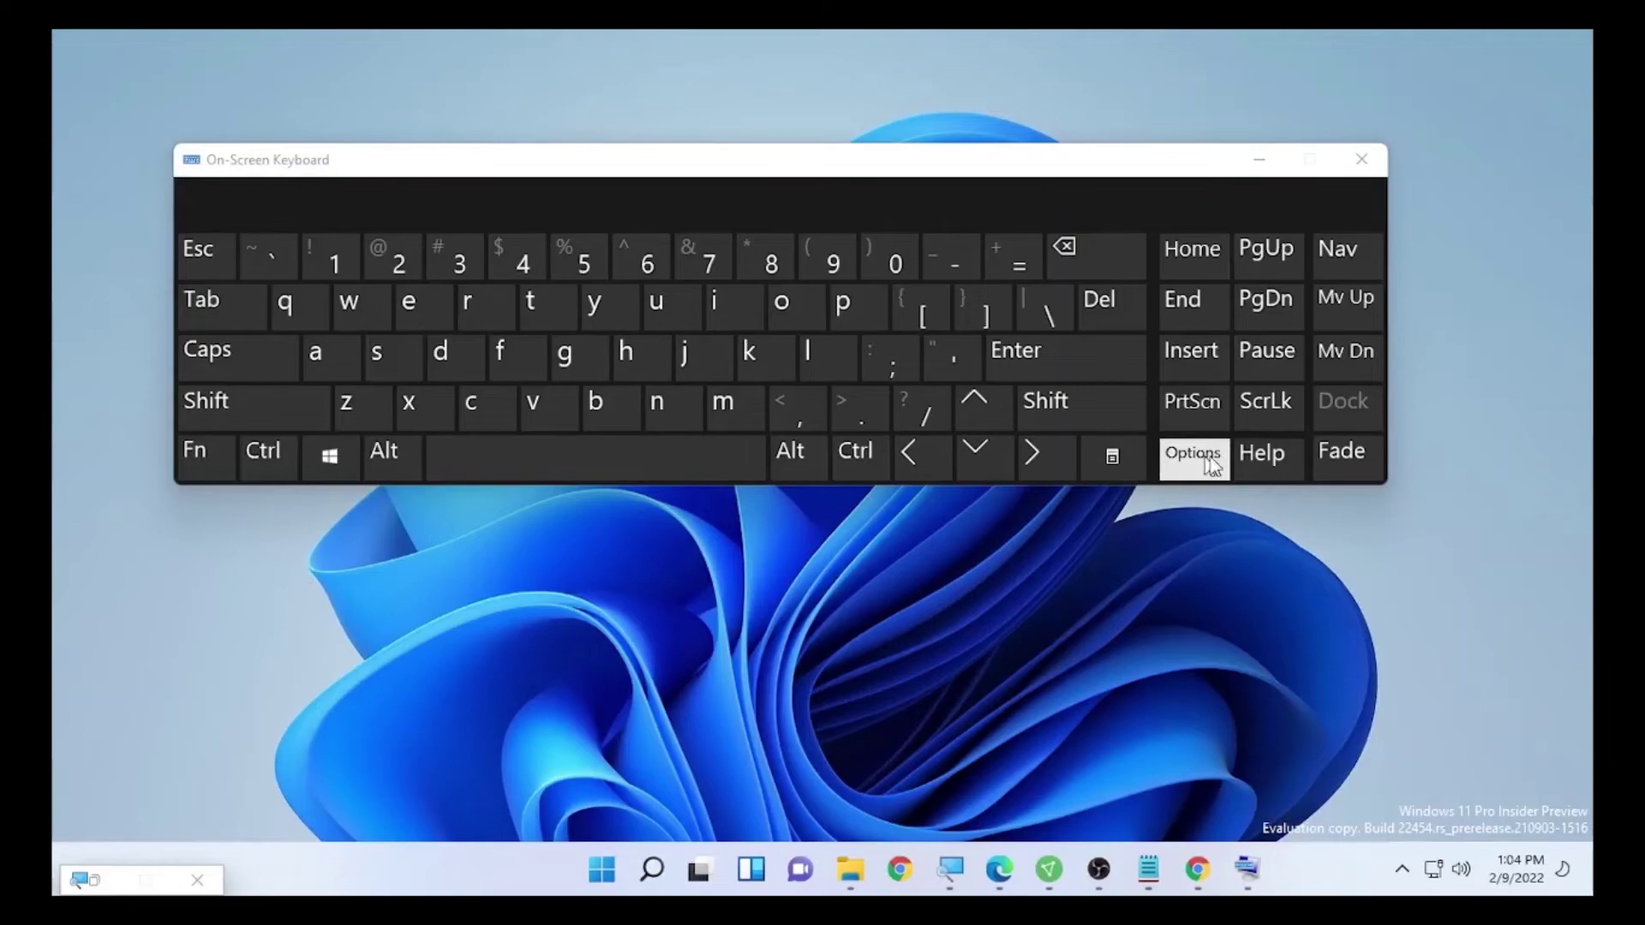
# - In the On-Screen Keyboard Options, check 'Turn on numeric key pad'
pyautogui.hotkey('ctrl', 'alt')
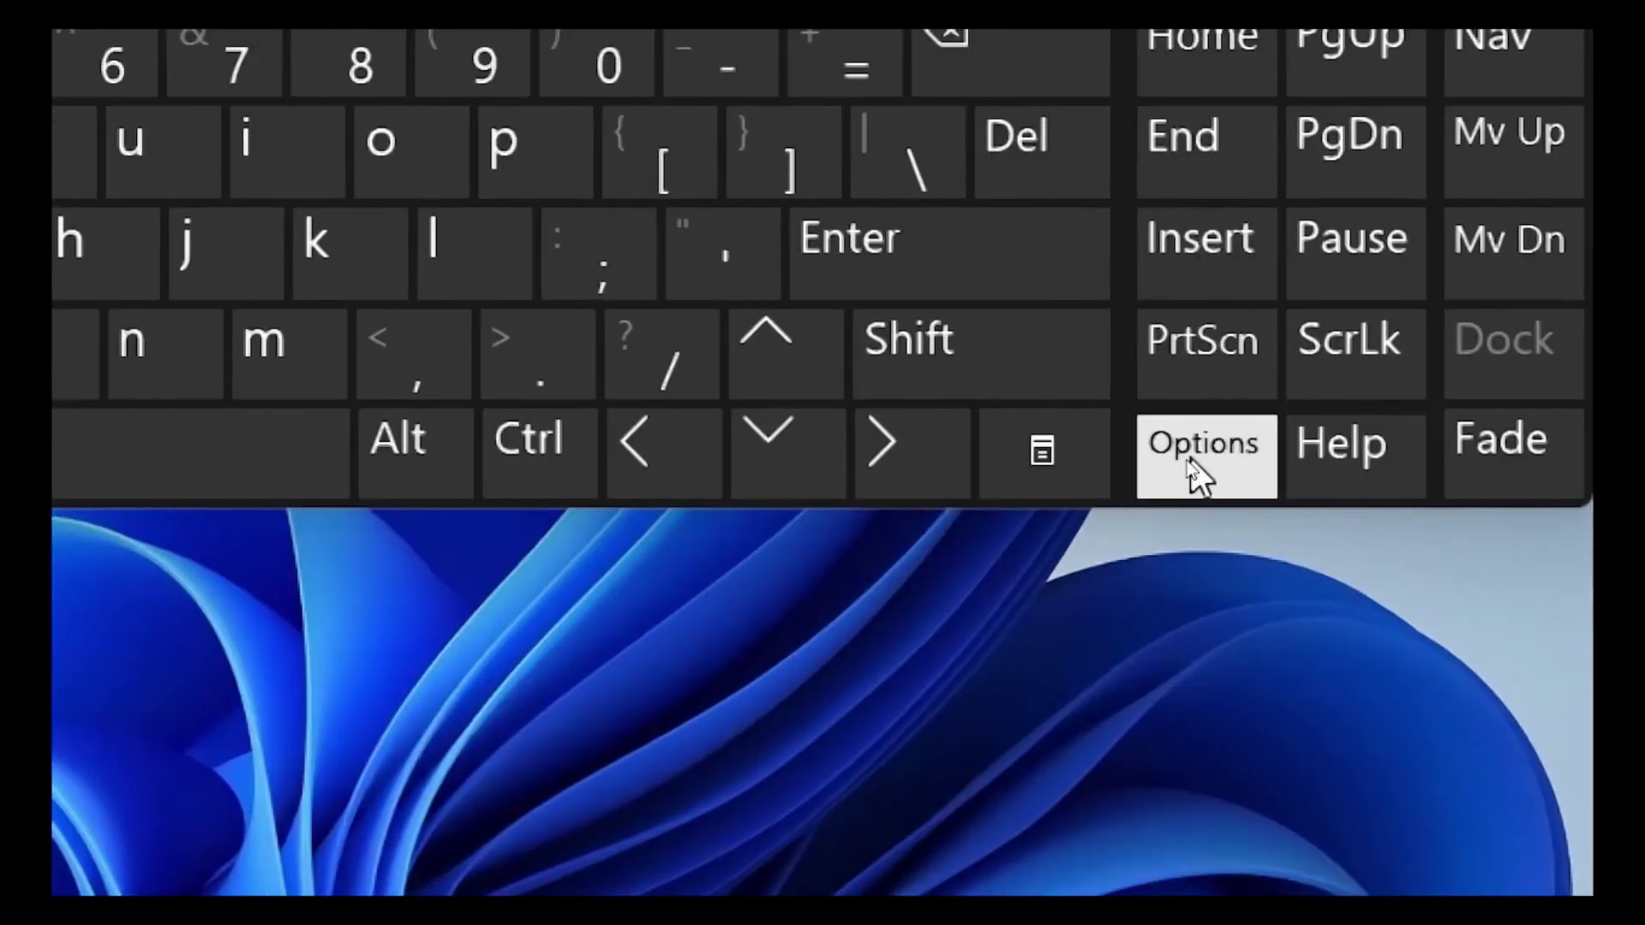
pyautogui.press('ctrl')
pyautogui.click(1186, 461)
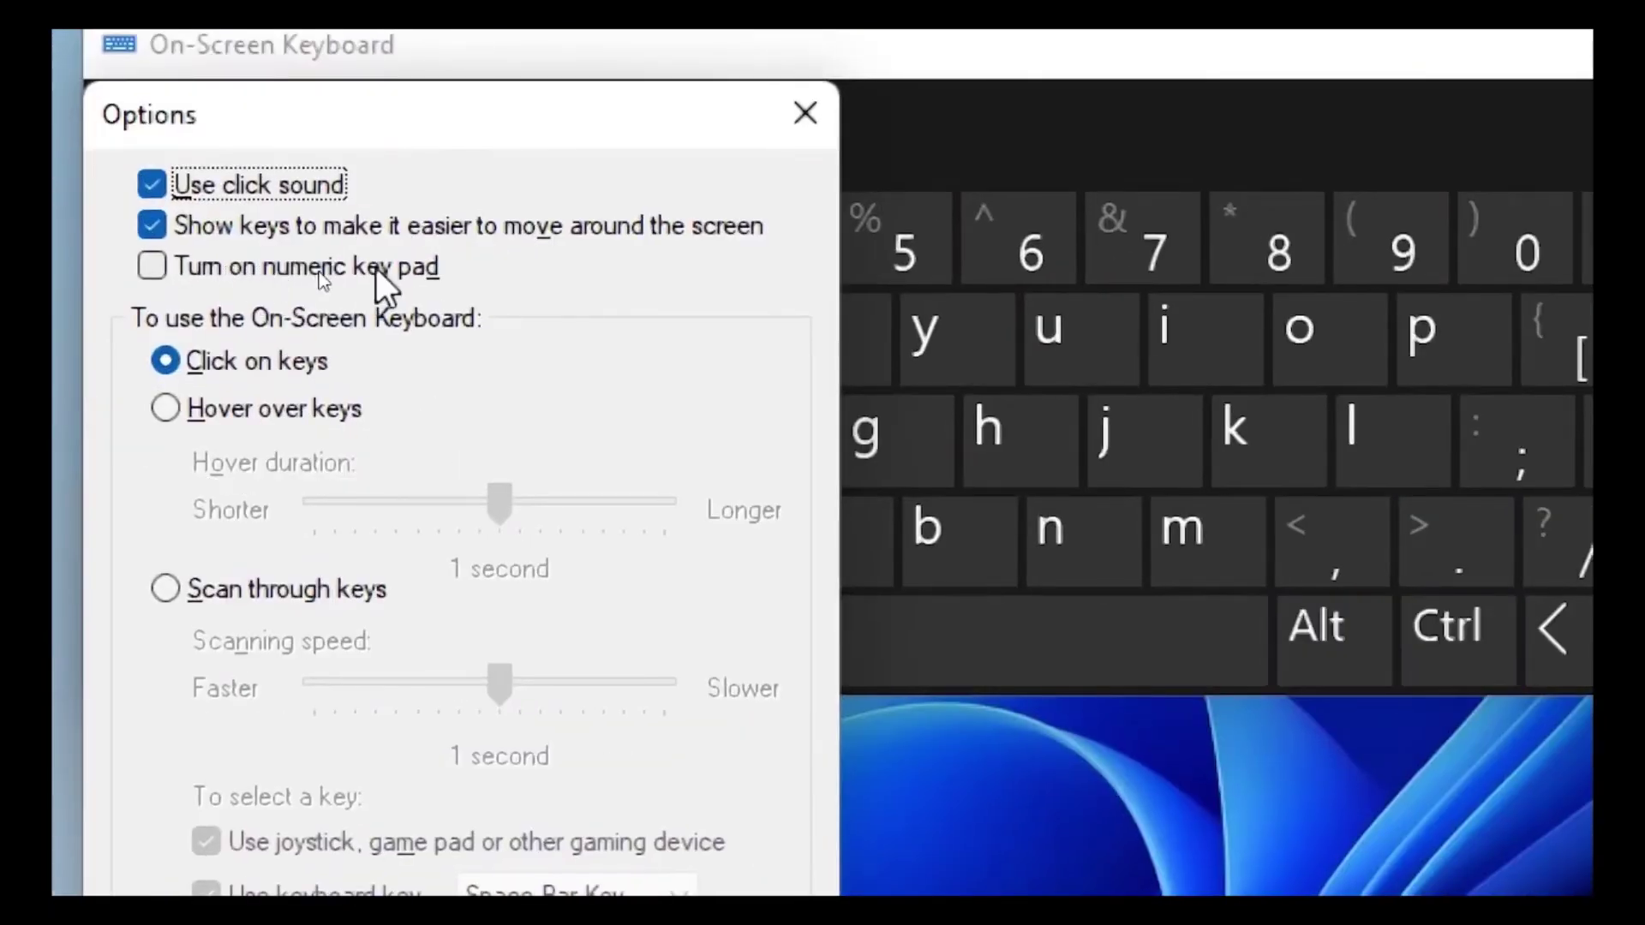
pyautogui.press('ctrl')
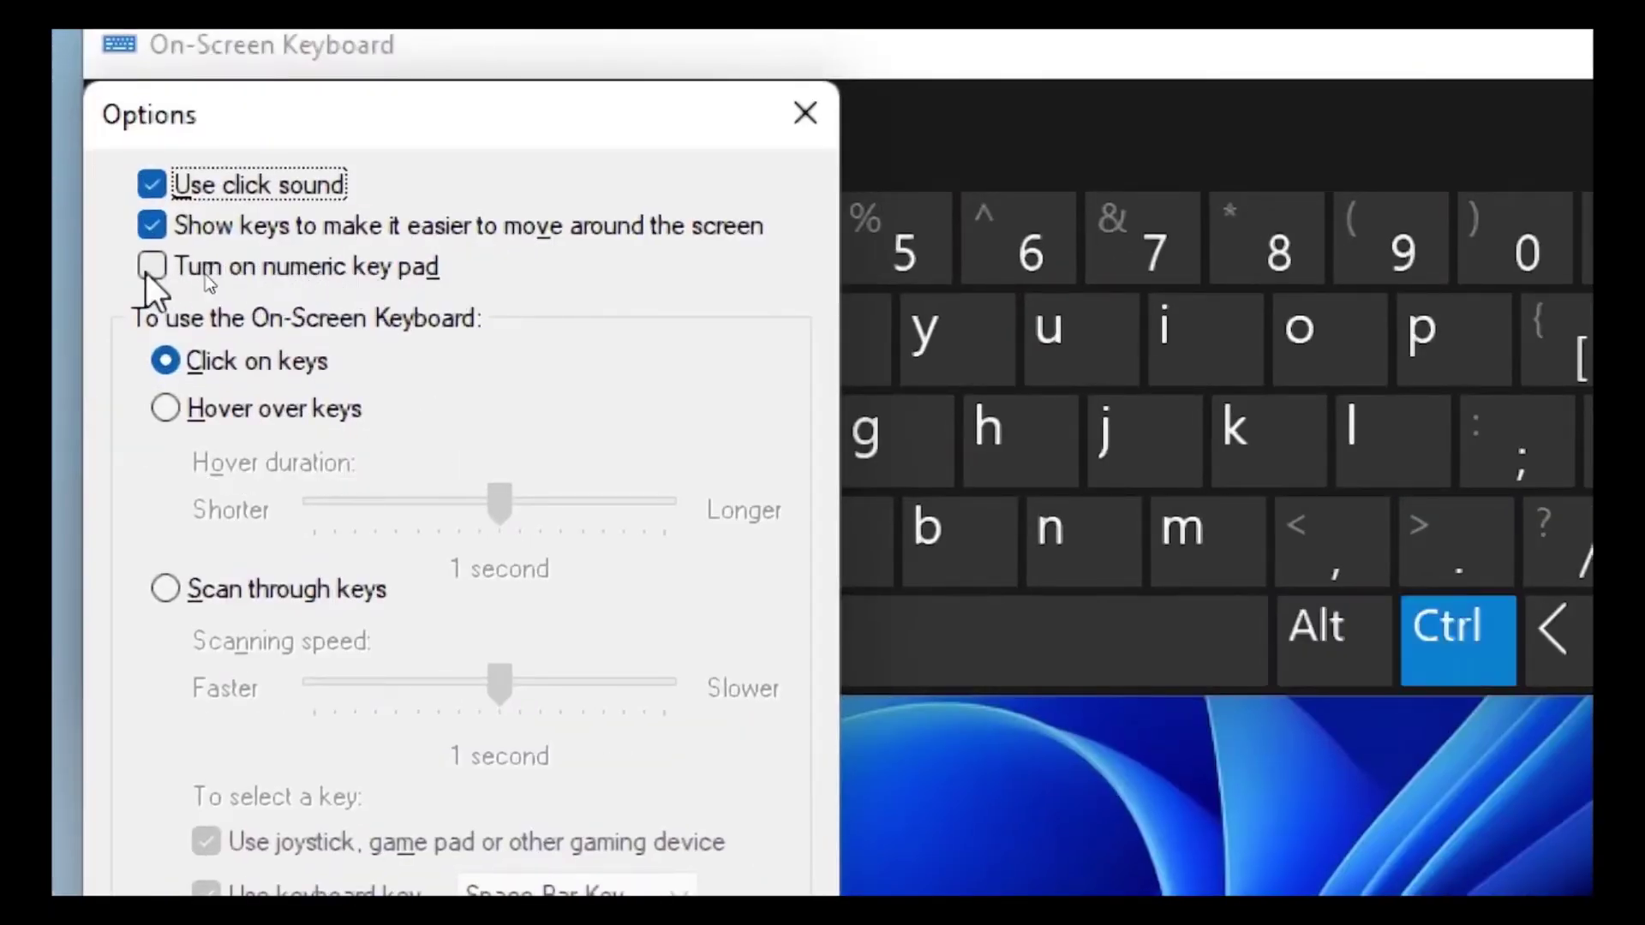
pyautogui.press('ctrl')
pyautogui.click(147, 270)
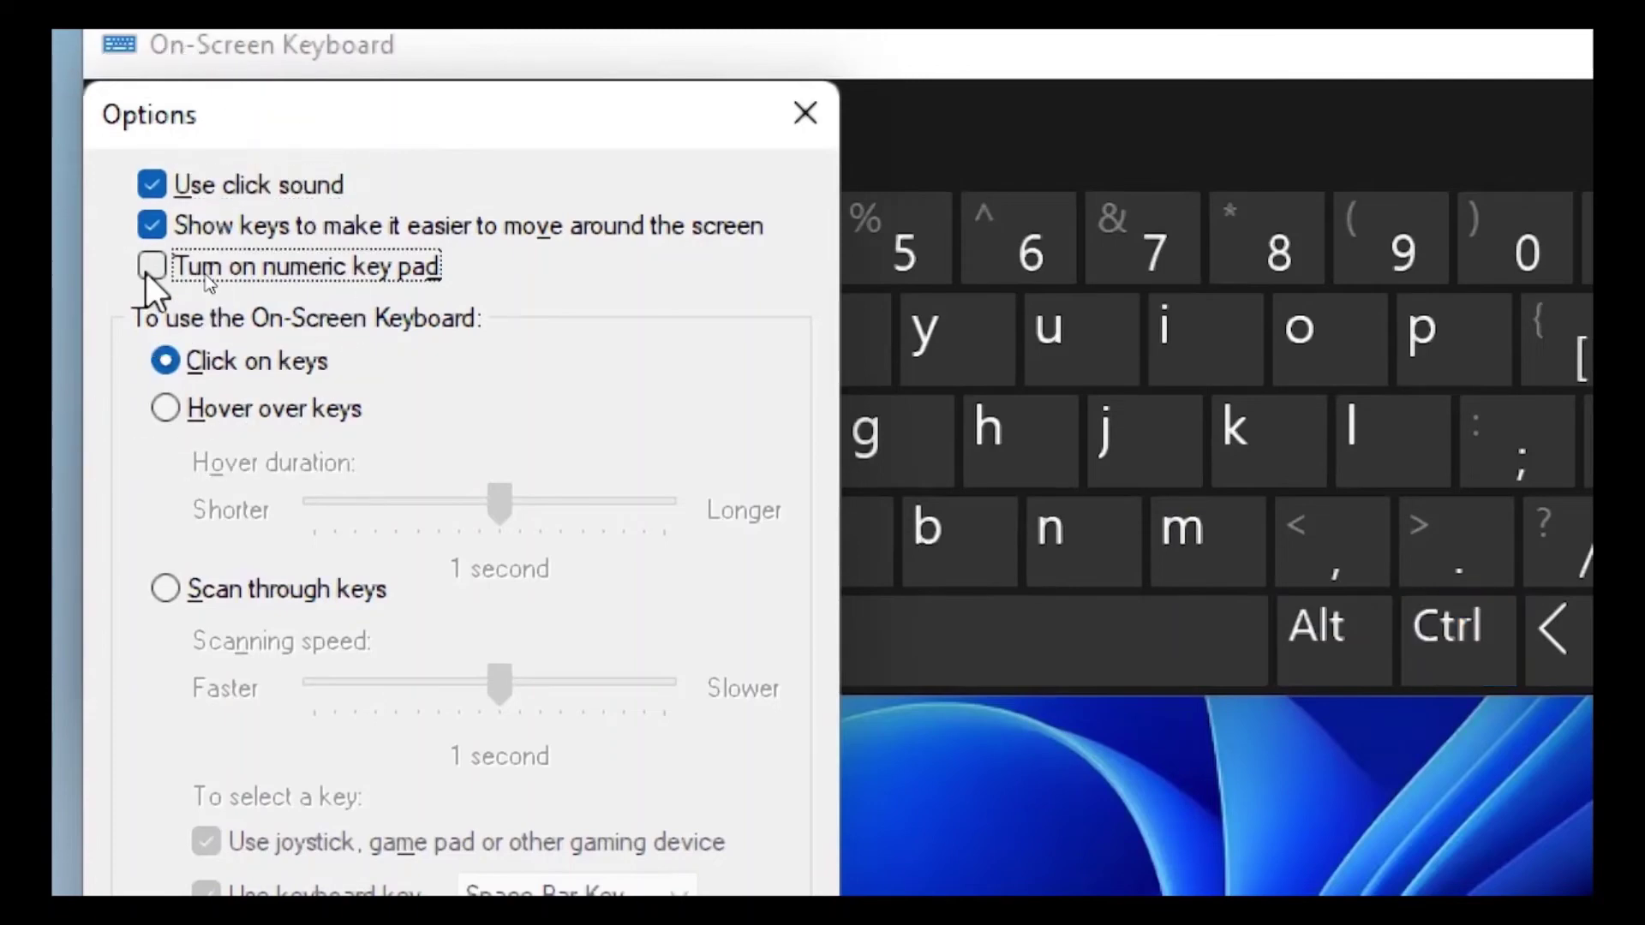
pyautogui.click(147, 272)
pyautogui.hotkey('ctrl', 'alt')
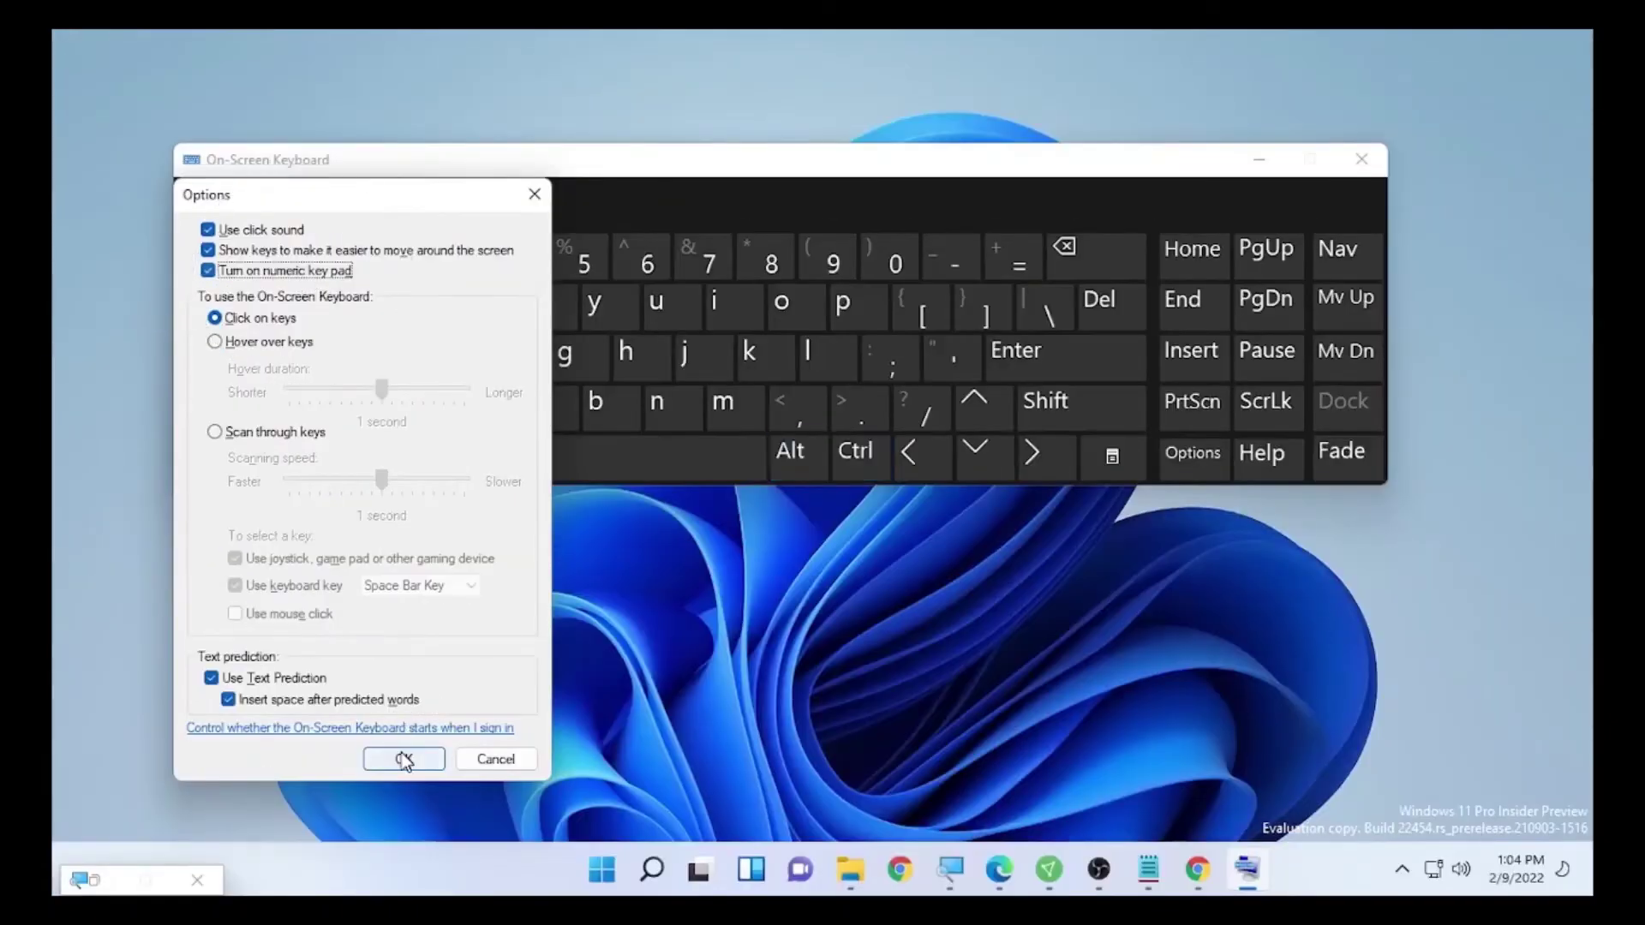
pyautogui.press('ctrl')
# - Confirm the Options with OK, then switch NumLock on so the keypad shows digits 0–9
pyautogui.click(404, 760)
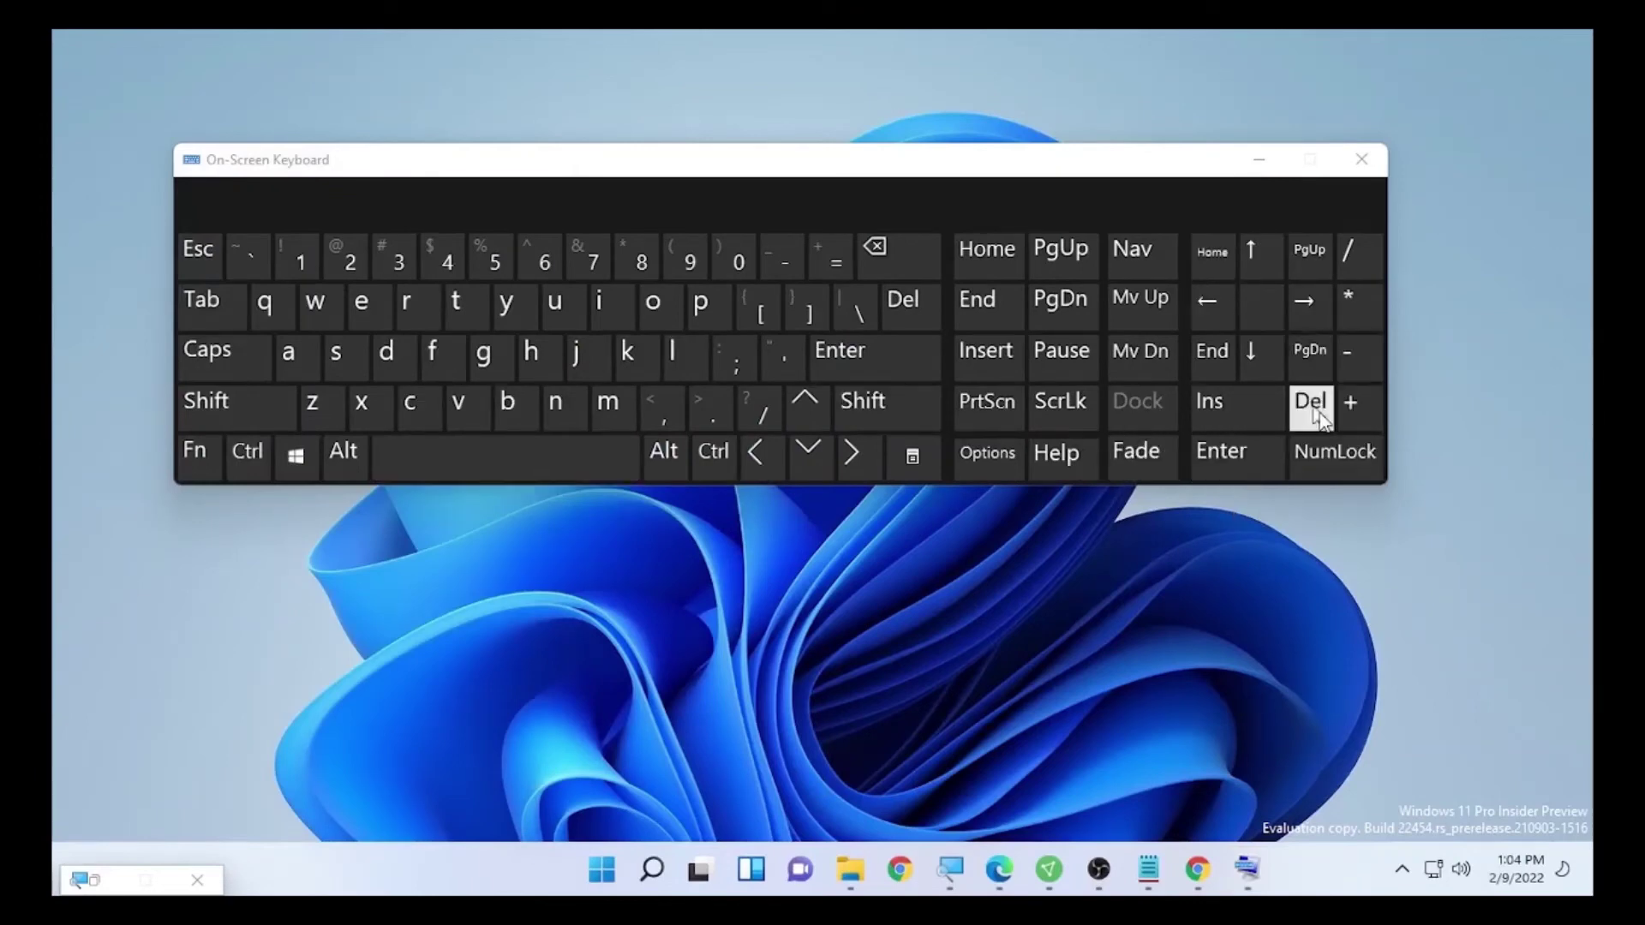
pyautogui.press('ctrl')
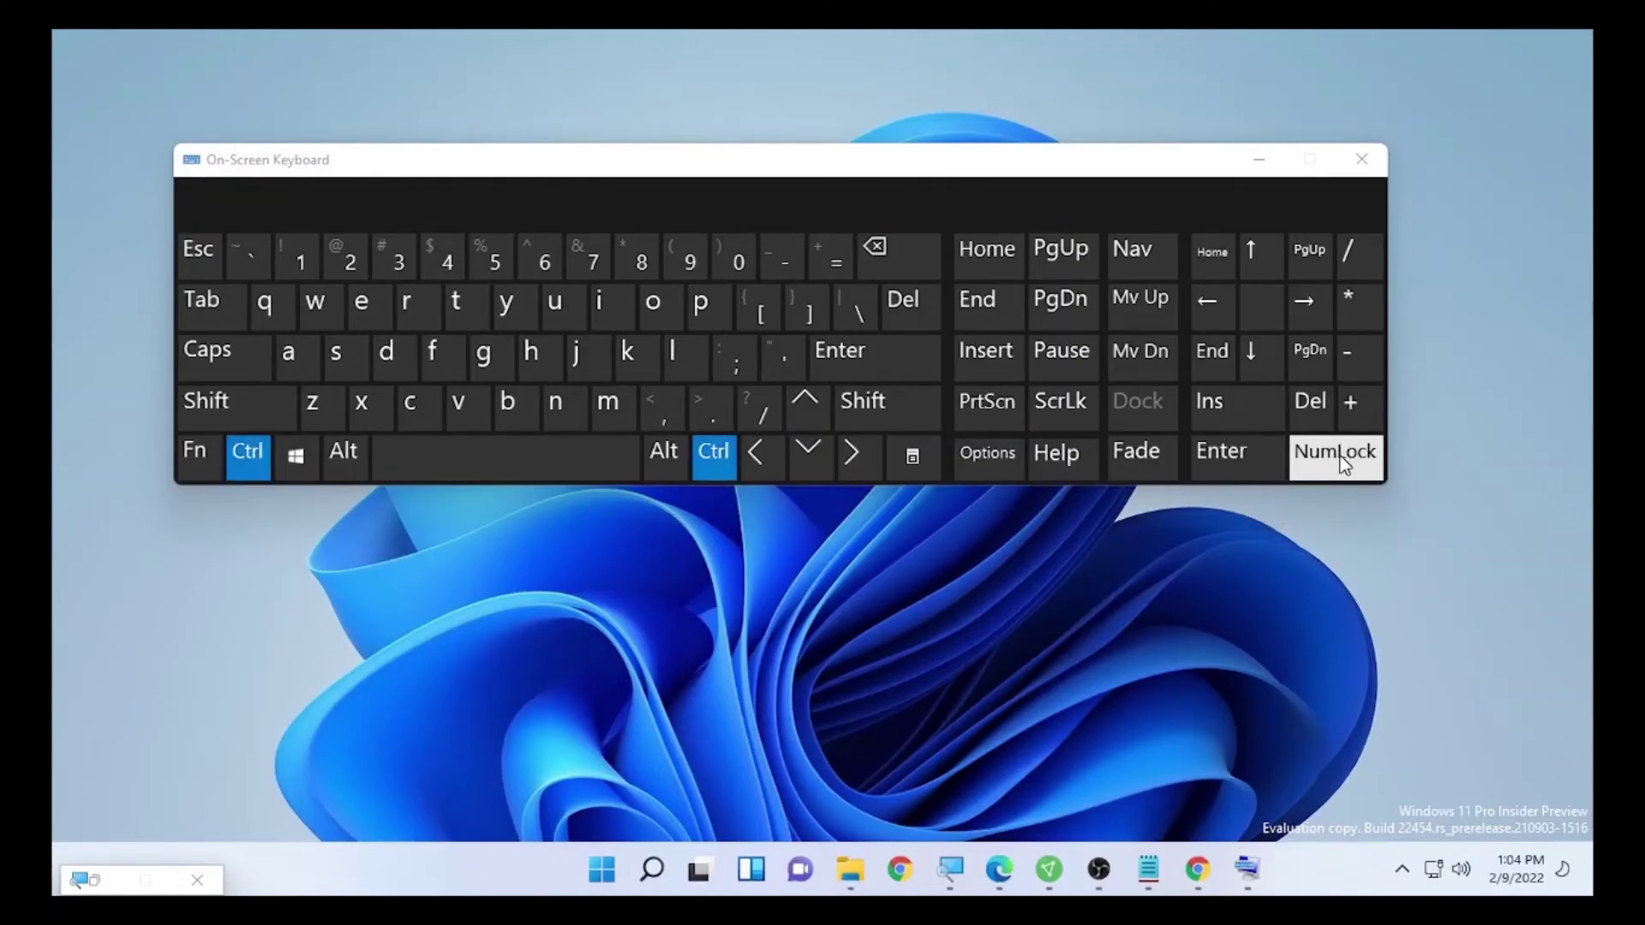
pyautogui.press('ctrl')
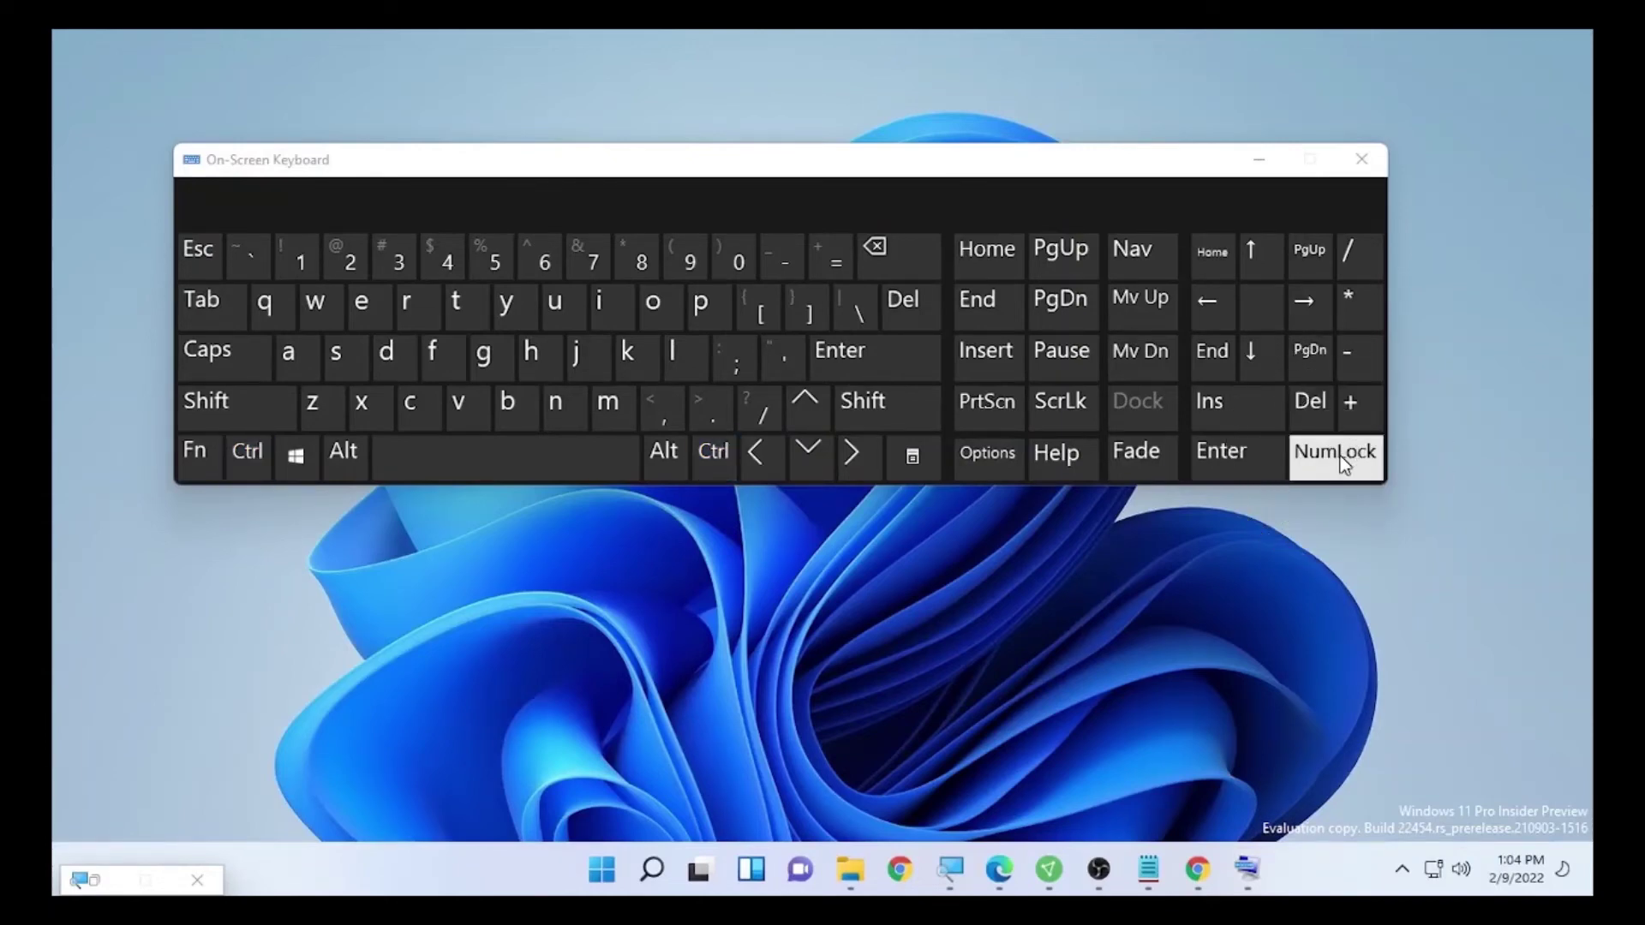
pyautogui.press('ctrl')
pyautogui.press('ctrl')
pyautogui.click(1341, 458)
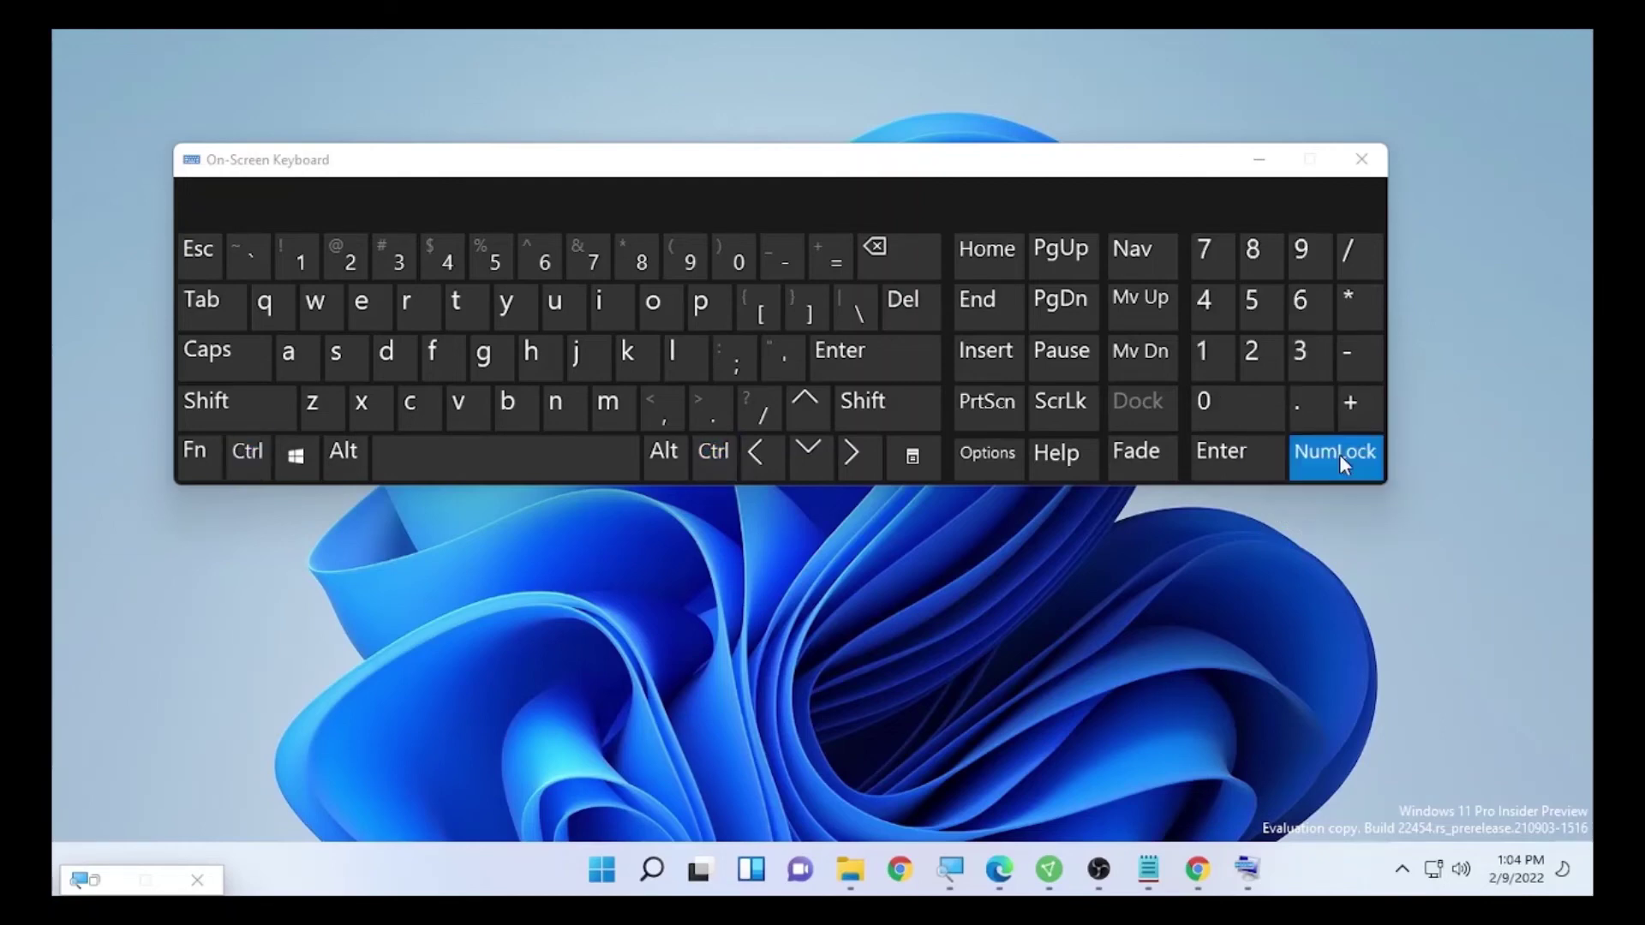
pyautogui.press('ctrl')
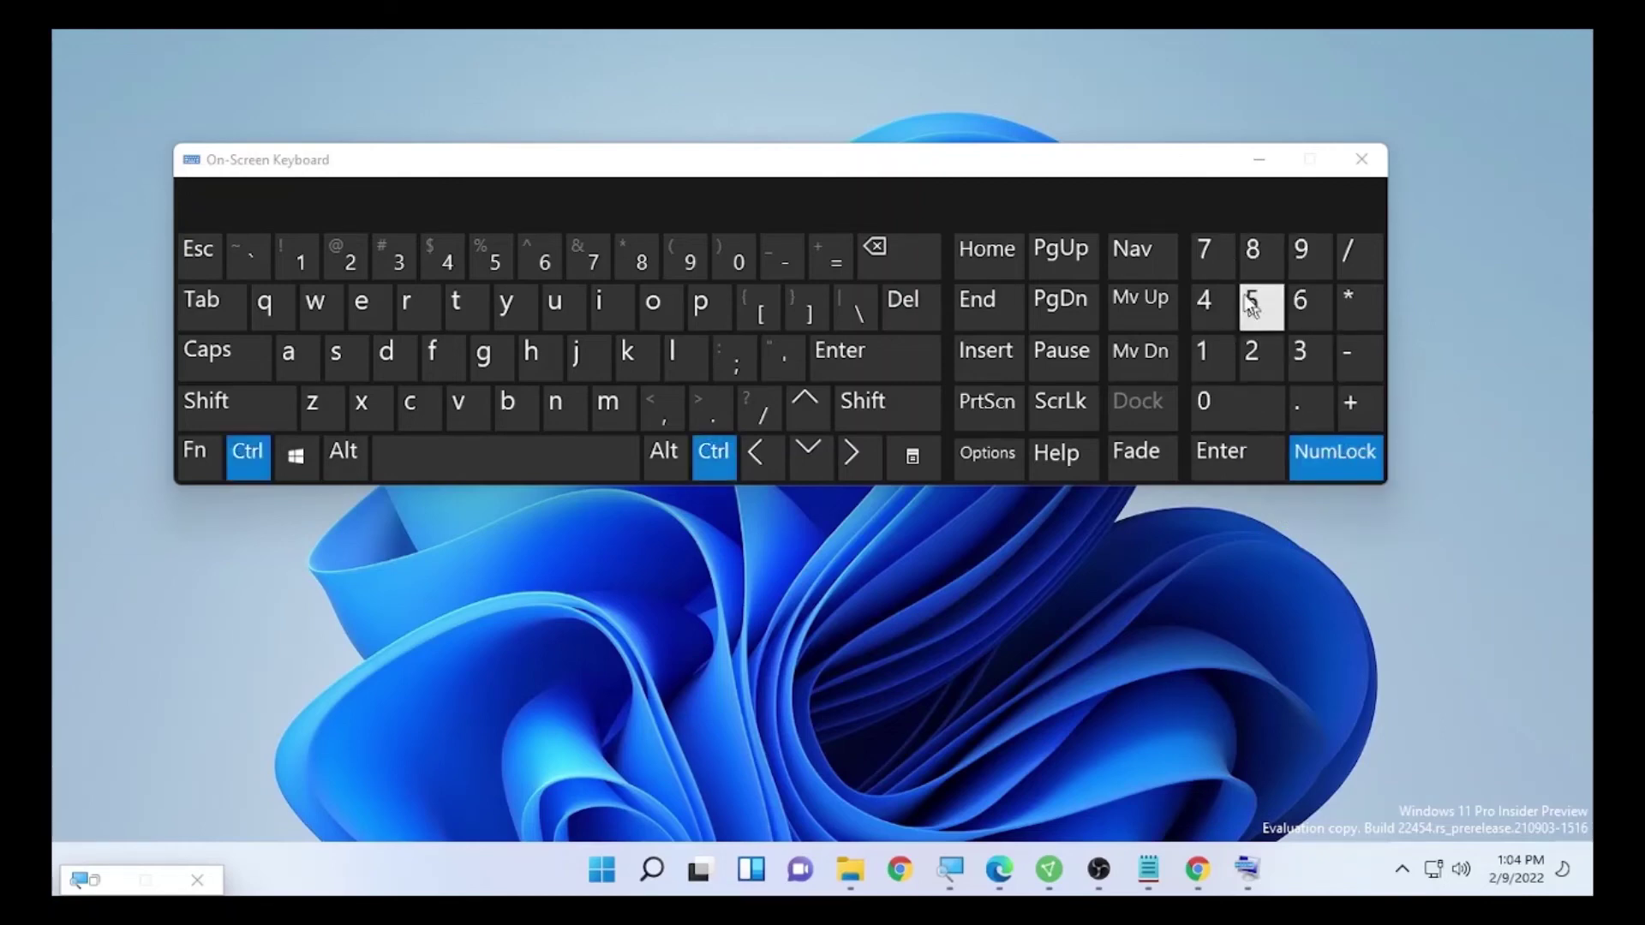